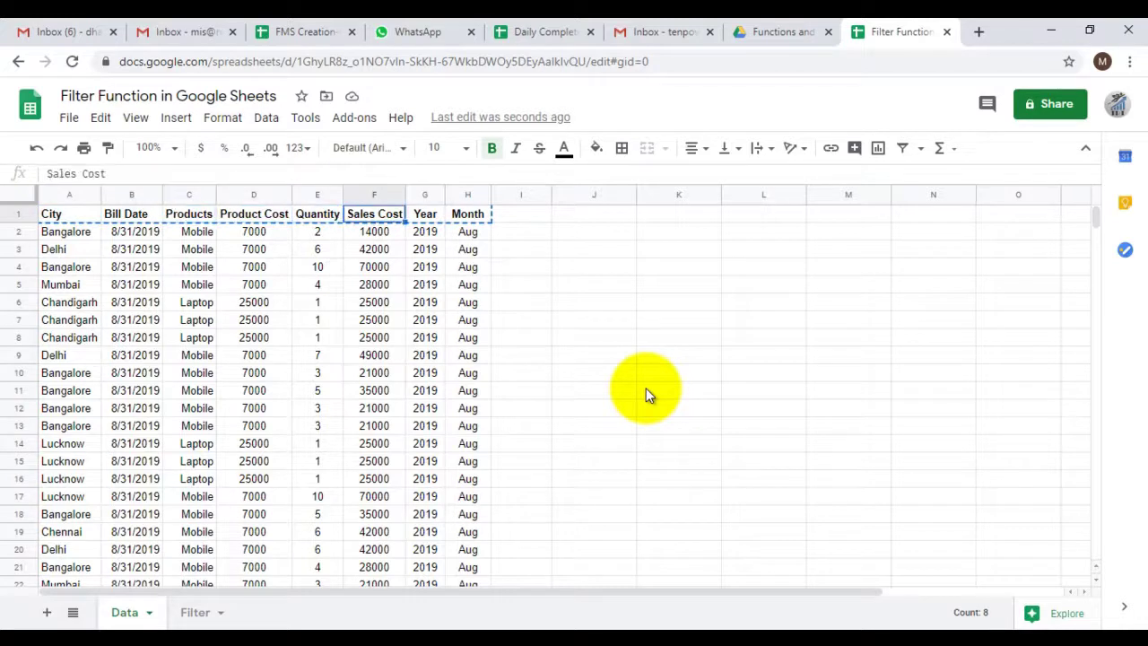
Step: Paste the copied header row, City through Month, starting at cell J1 of the Data sheet
key(Right)
key(Right)
key(Right)
key(Right)
text(City	Bill Date	Products	Product Cost	Quantity	Sales Cost	Year	Month)
key(Down)
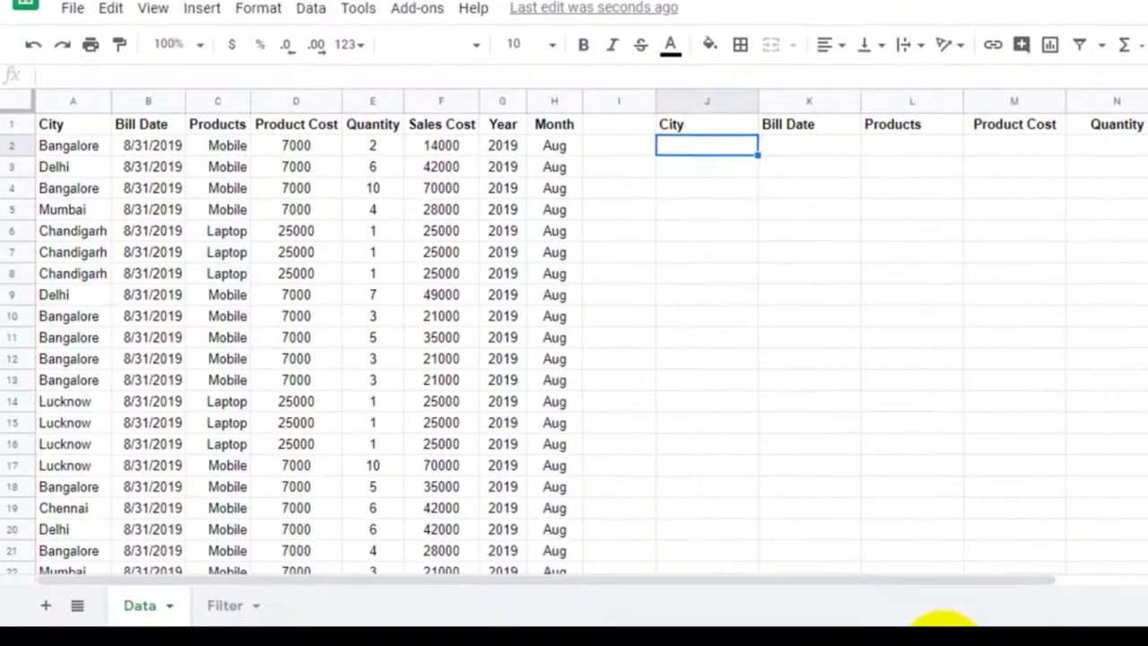
Step: Start a FILTER formula in J2 with A1:H18462 as the range to filter
text(=)
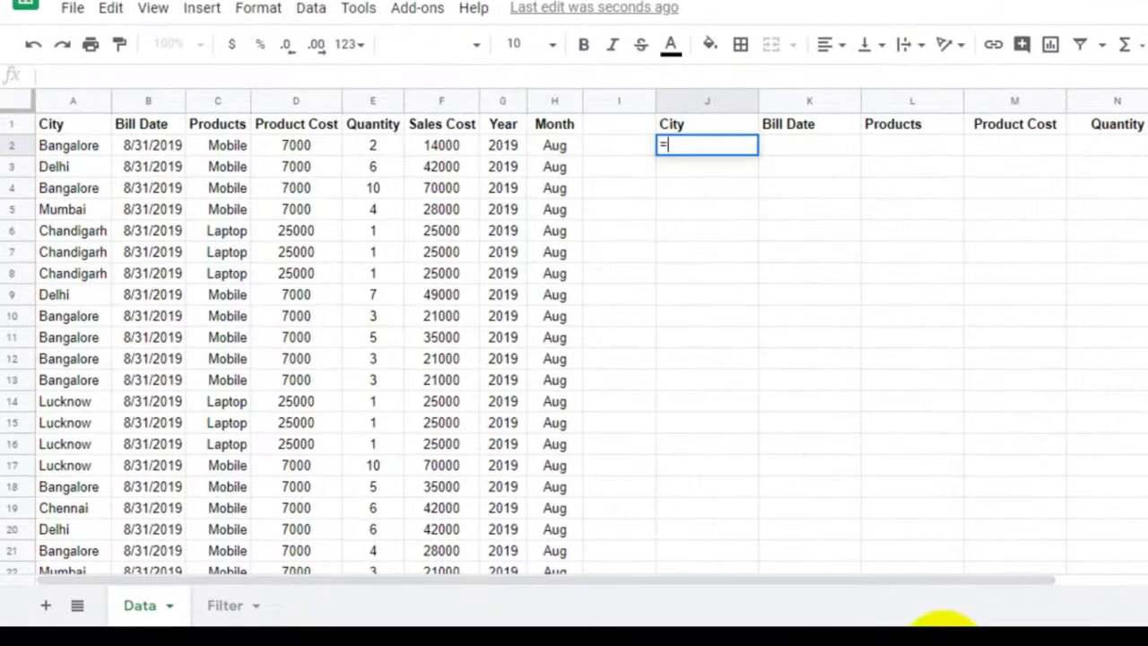
text(filter)
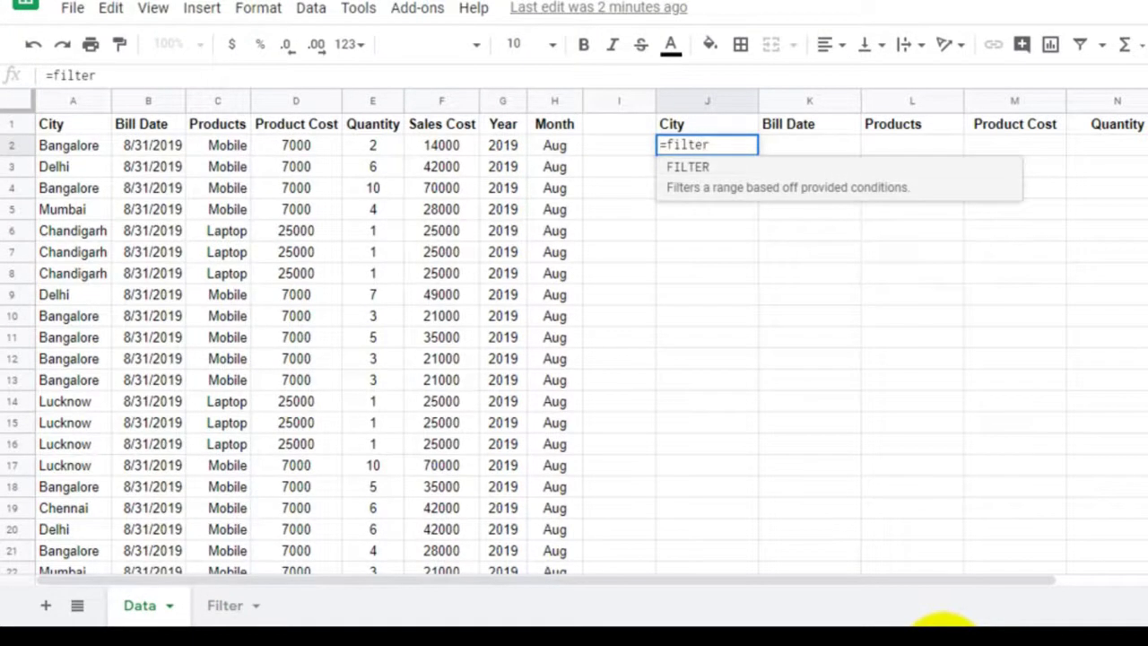
key(Tab)
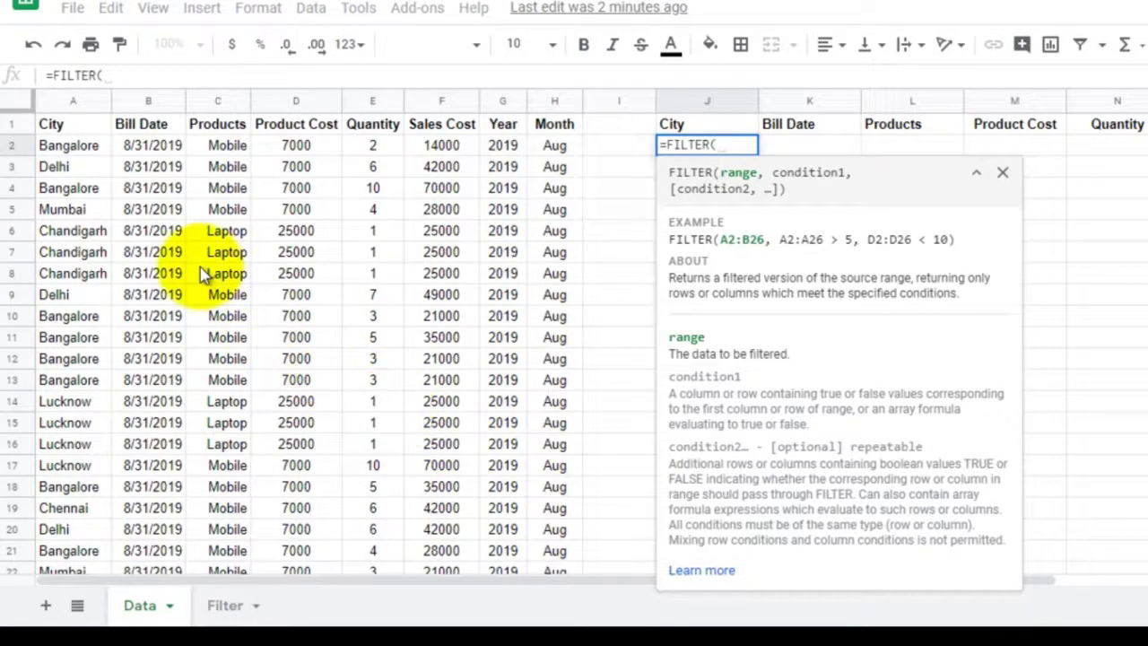
click(72, 122)
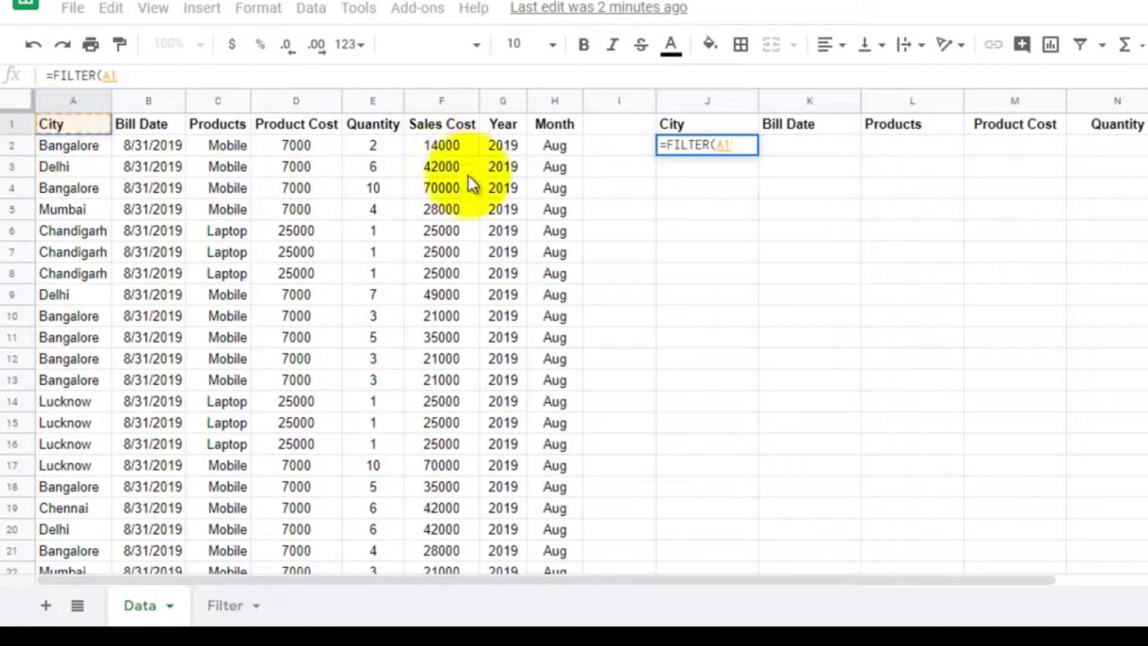
shift+click(530, 193)
key(ctrl+shift+Down)
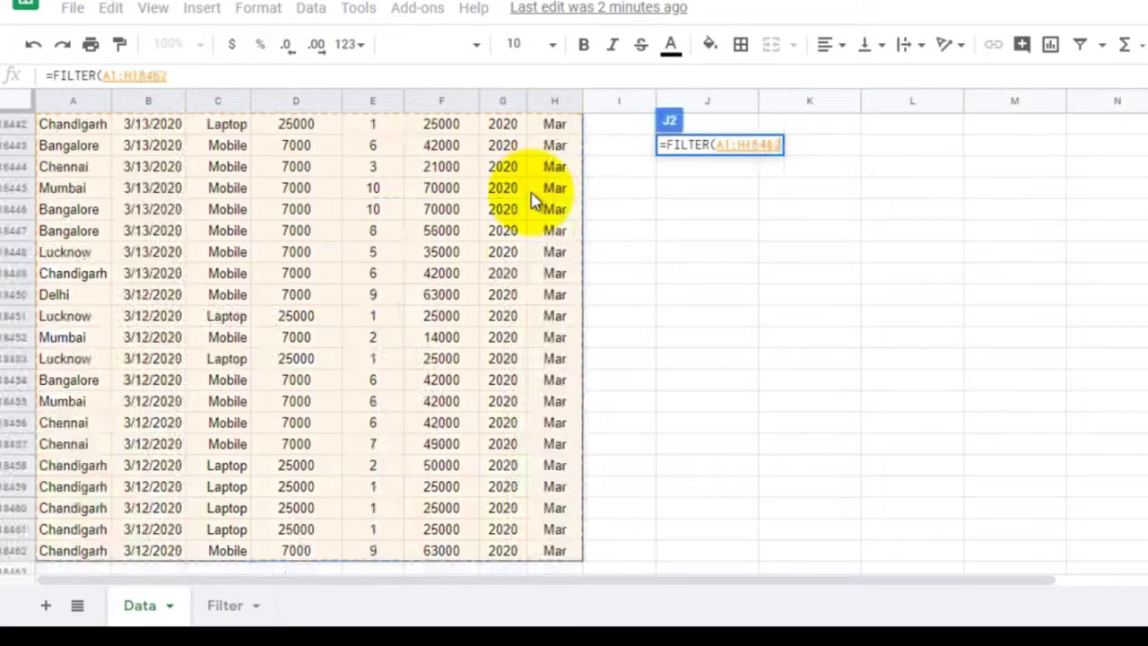
text(,)
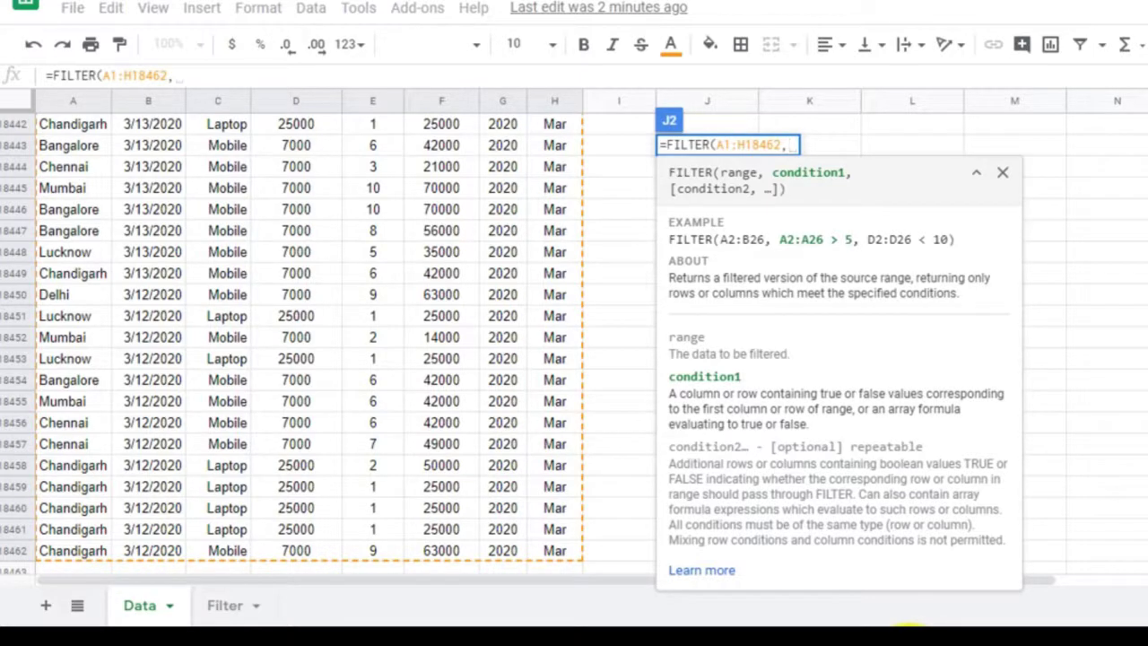
Step: Complete the J2 FILTER formula with the Quantity column condition E1:E18462>5
key(Up)
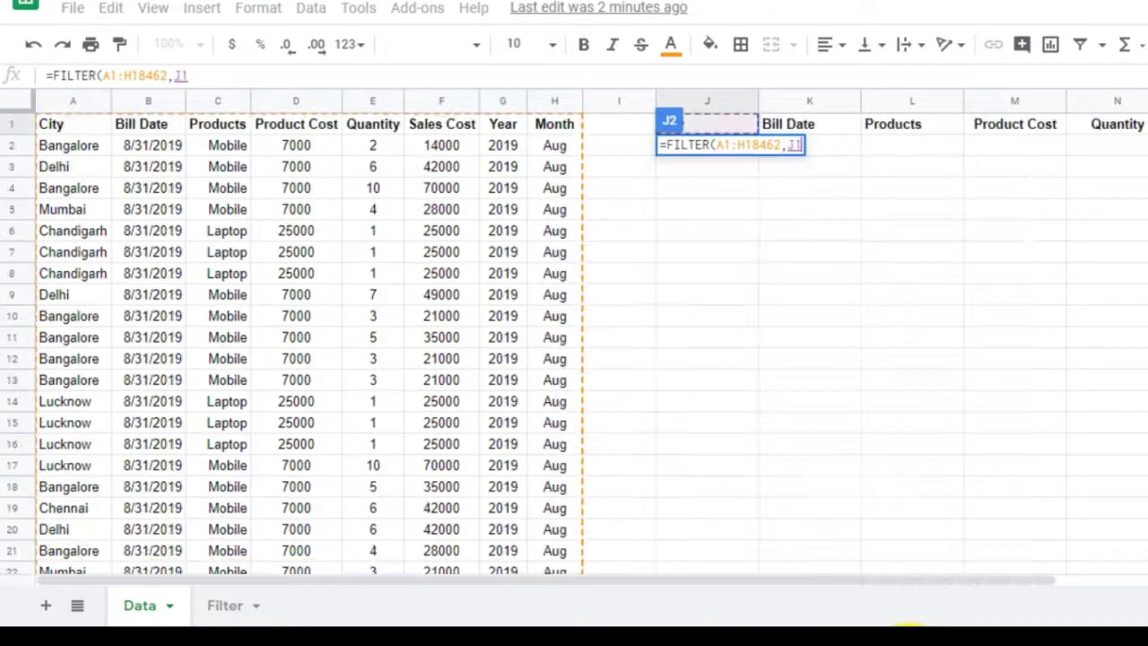
key(Left)
key(Left)
key(Left)
key(Left)
key(Left)
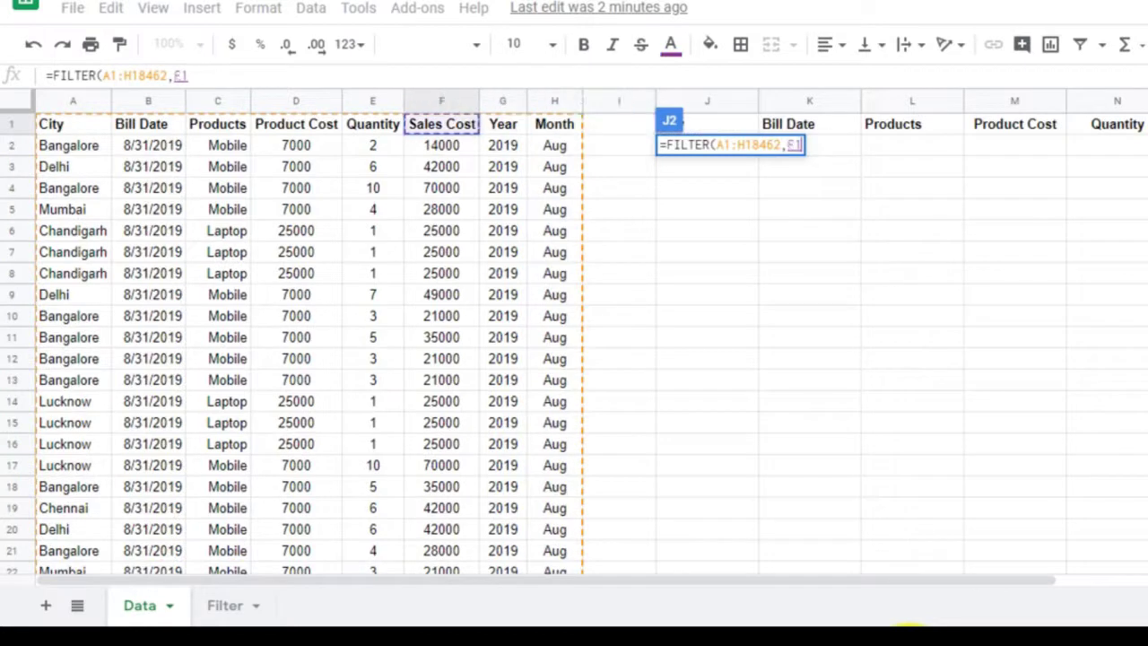
key(Down)
key(Down)
key(Down)
key(Down)
key(Down)
key(Down)
key(Down)
key(Down)
key(Down)
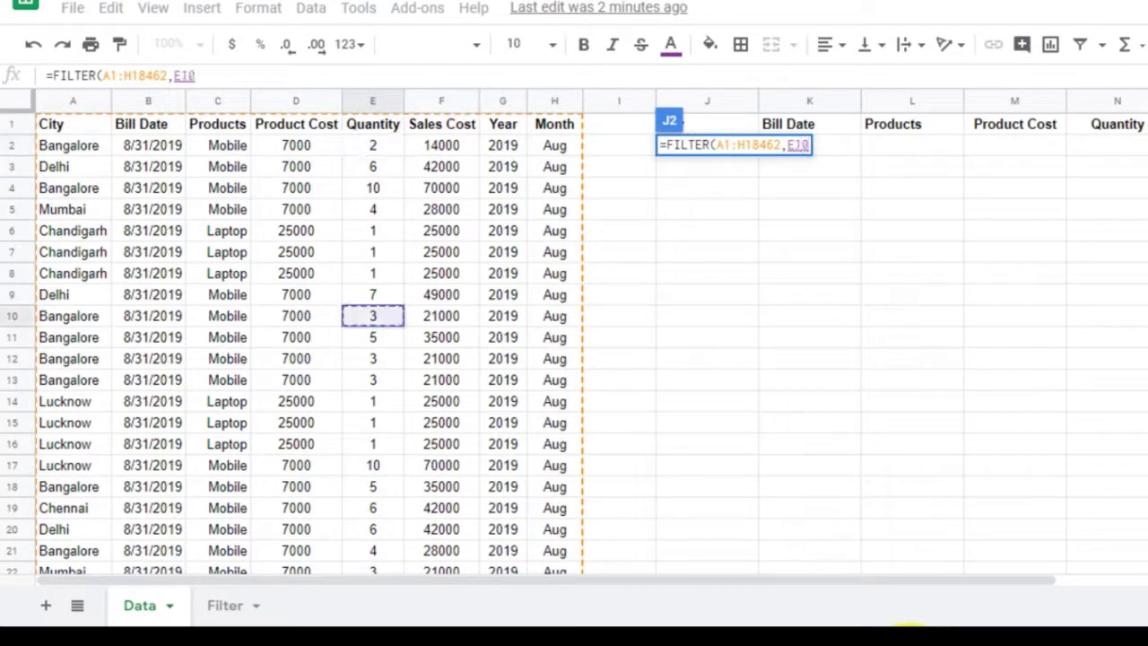
key(Down)
key(Down)
key(Down)
key(Down)
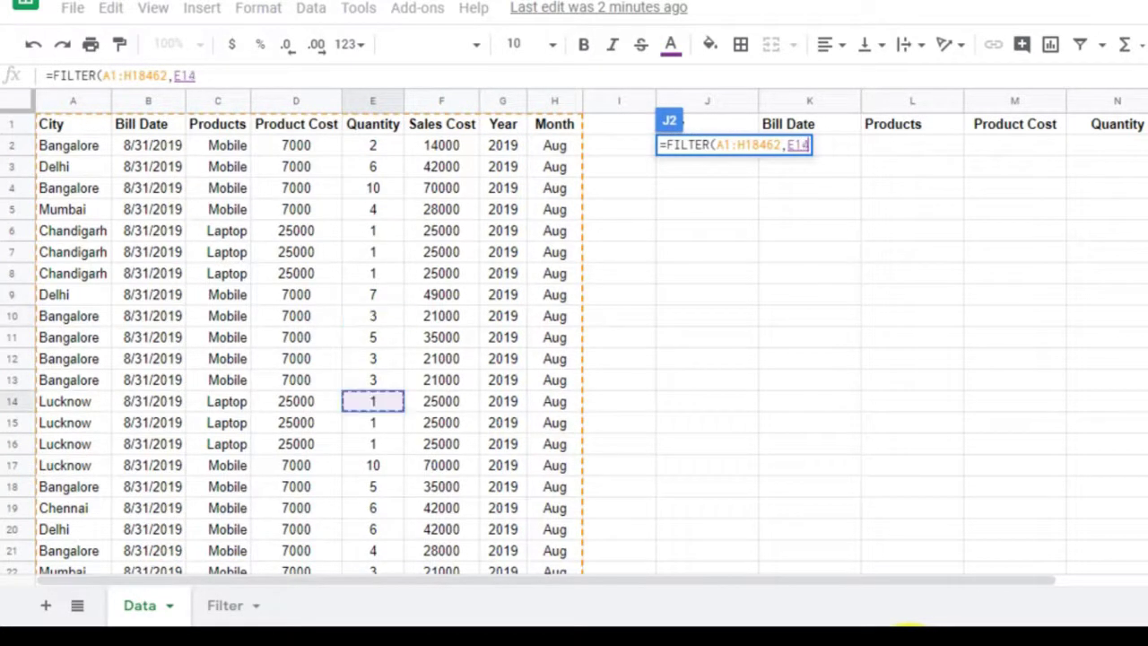
key(ctrl+Up)
key(Right)
key(Right)
key(Right)
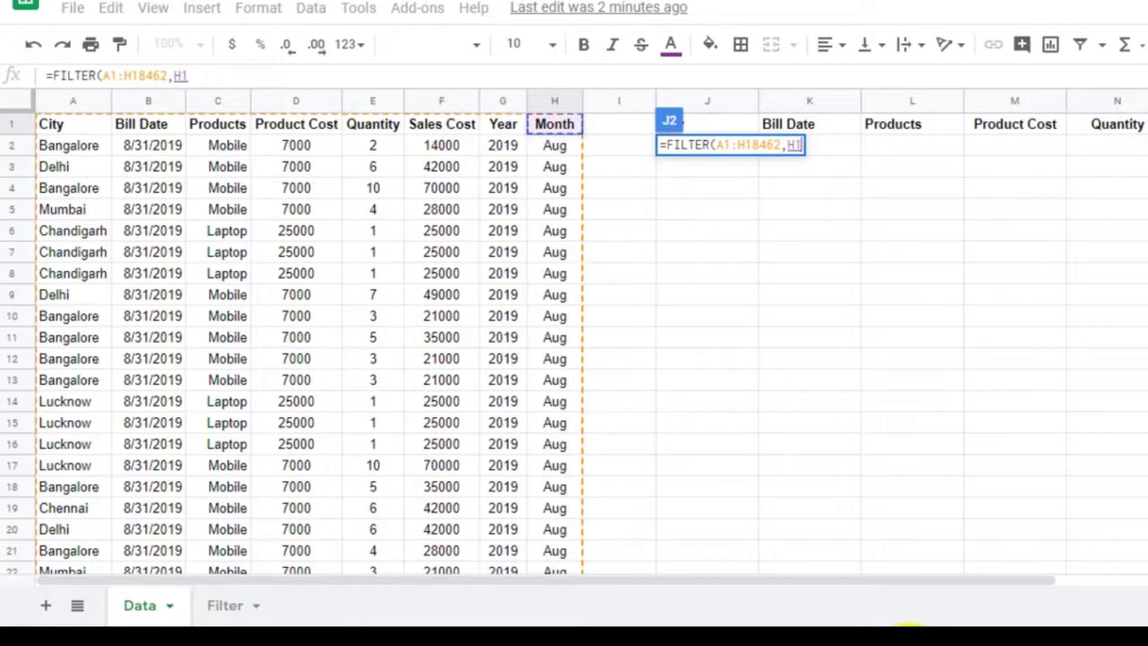
key(Left)
key(Left)
key(Left)
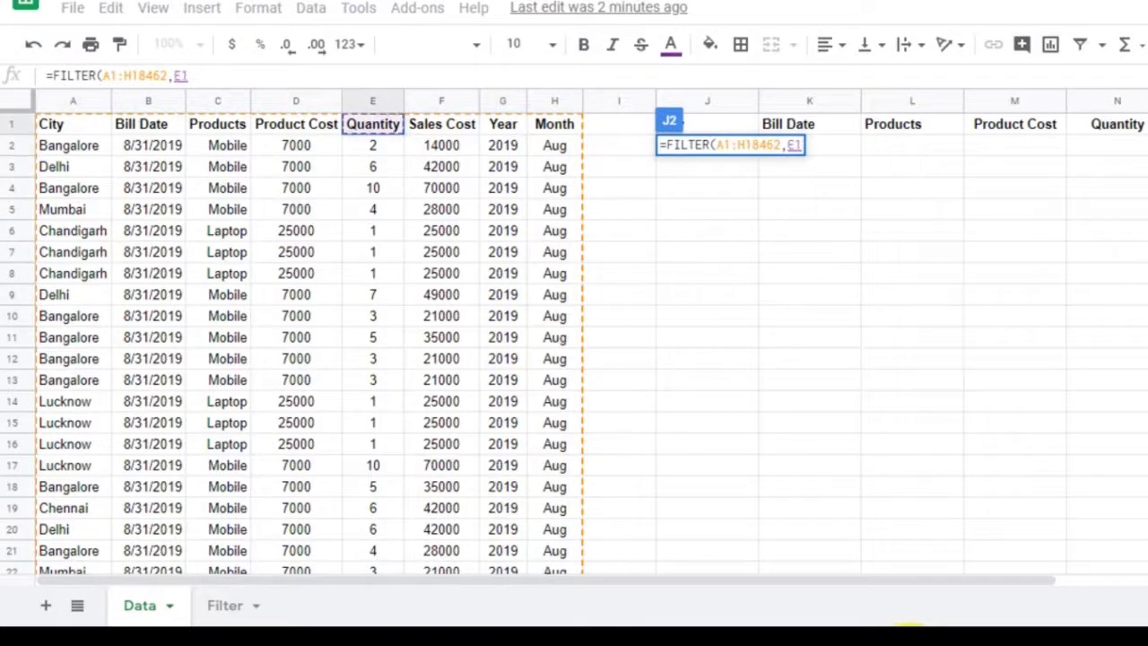
key(ctrl+shift+Down)
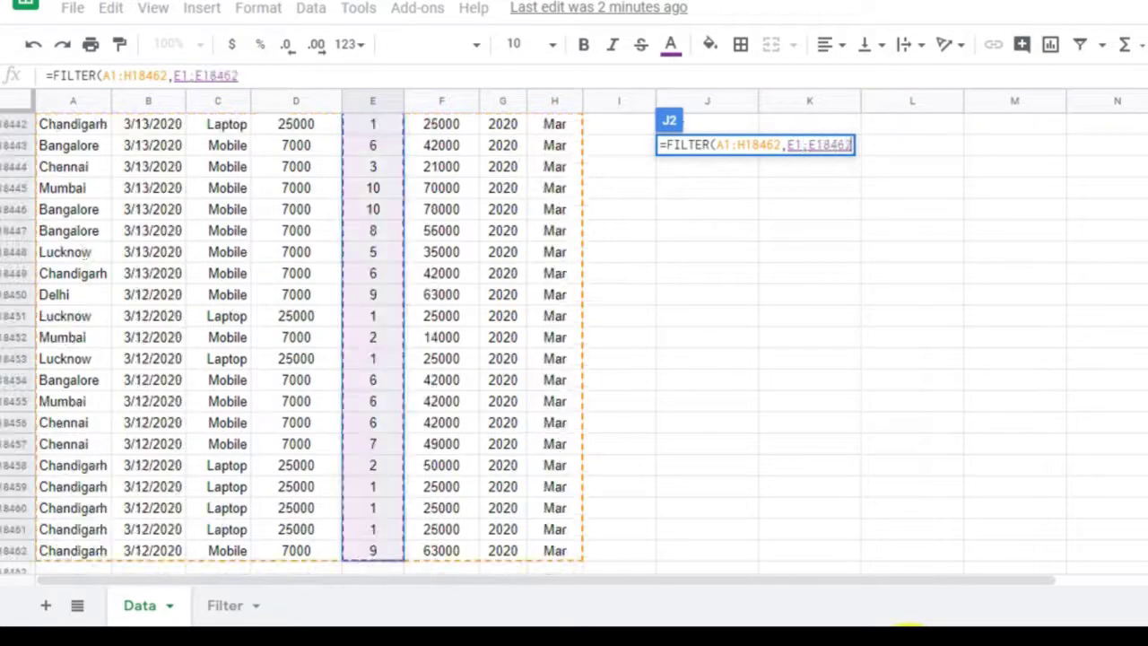
text(>)
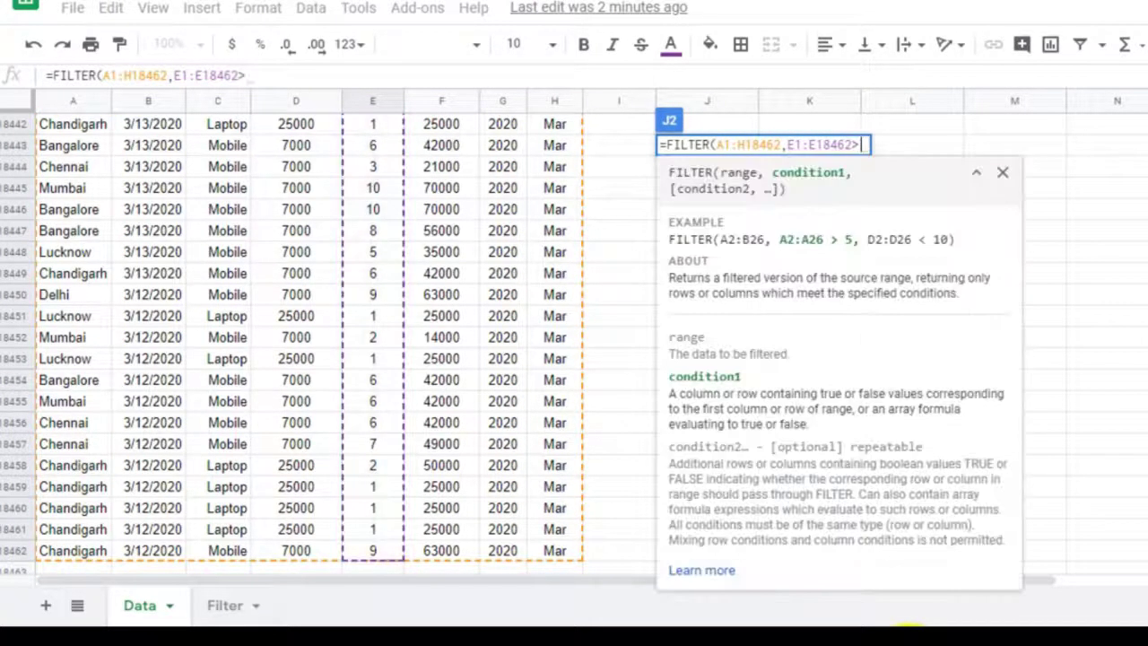
text(5)
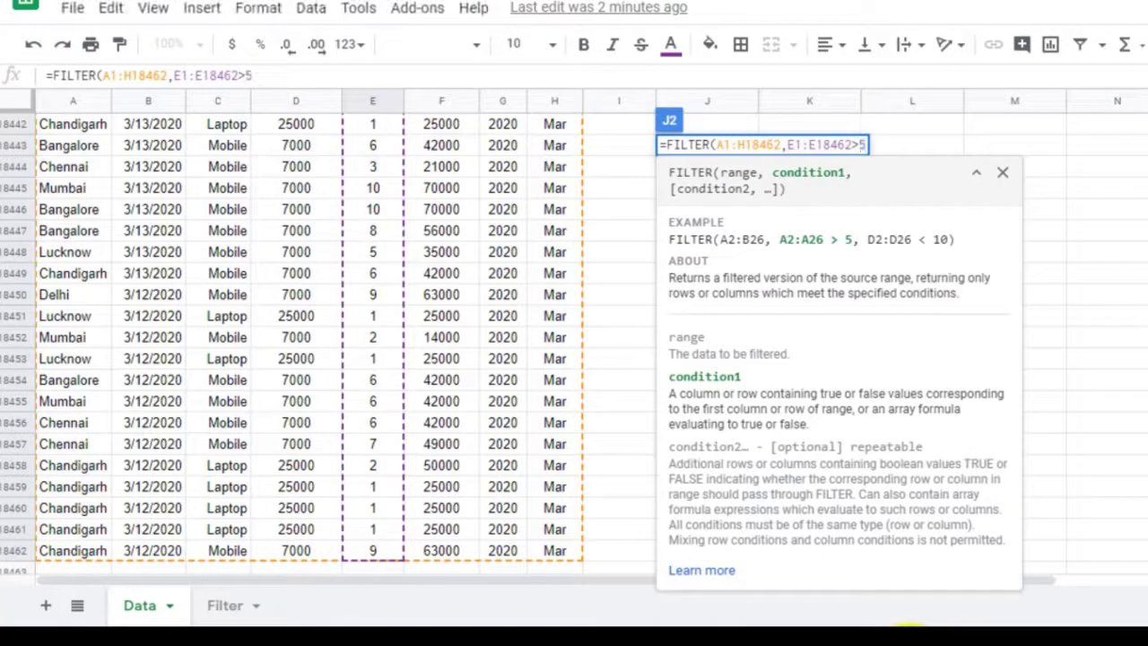
text())
key(Return)
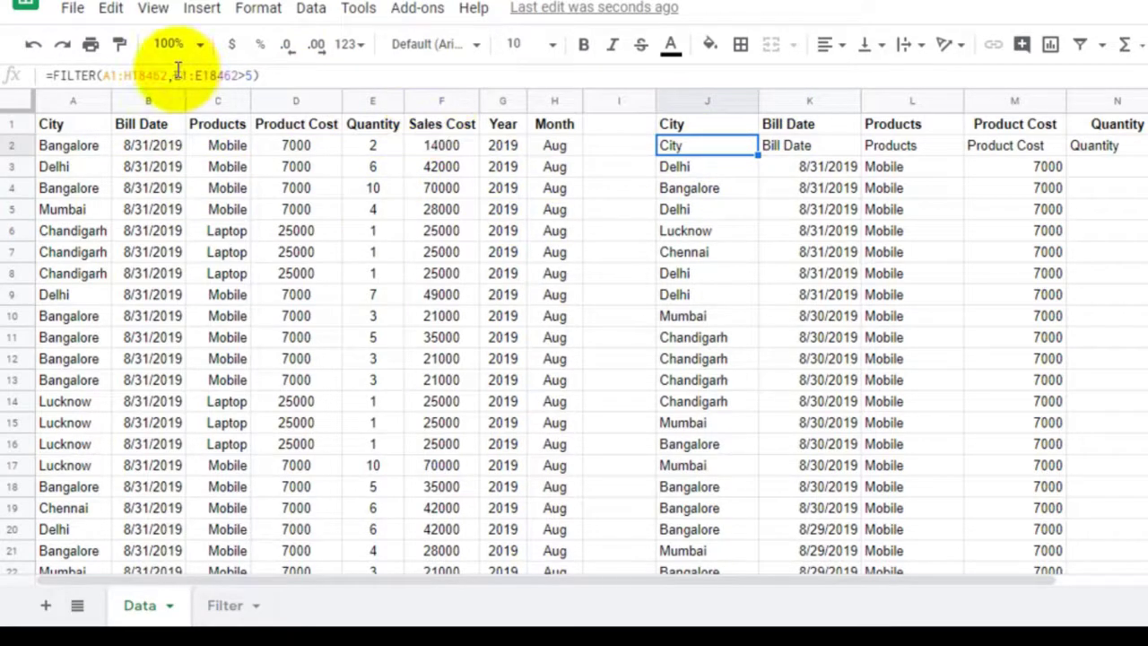
Step: Change the J2 formula's source range to A2:H18462 and its condition range to E2:E18462 to exclude the headers
click(118, 75)
click(116, 75)
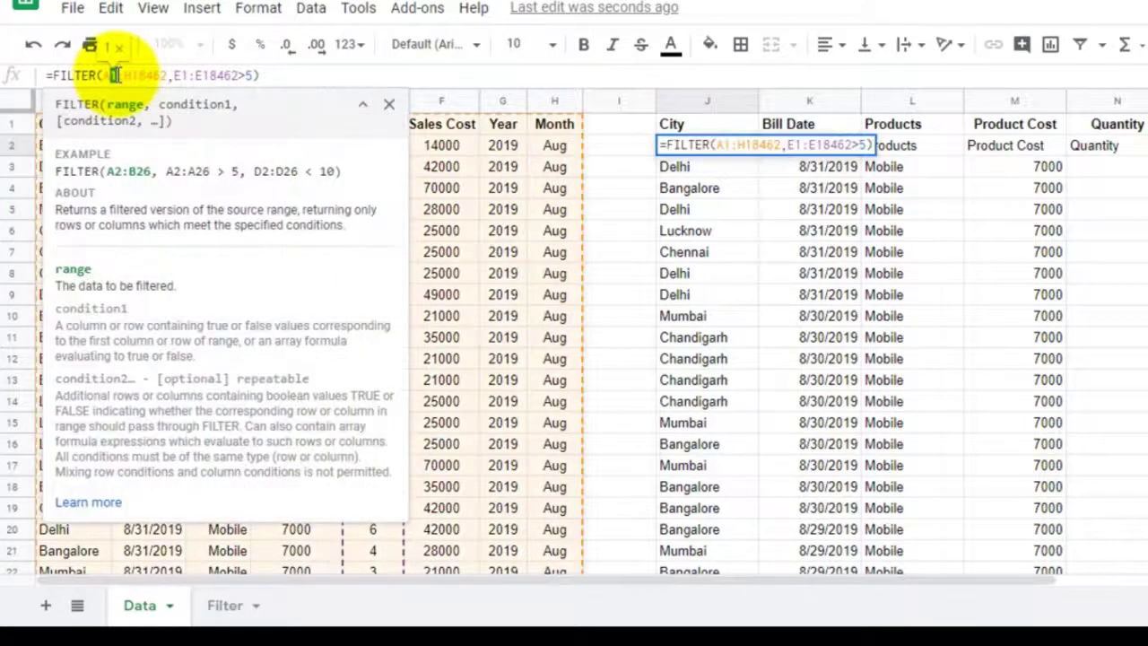
key(BackSpace)
text(2)
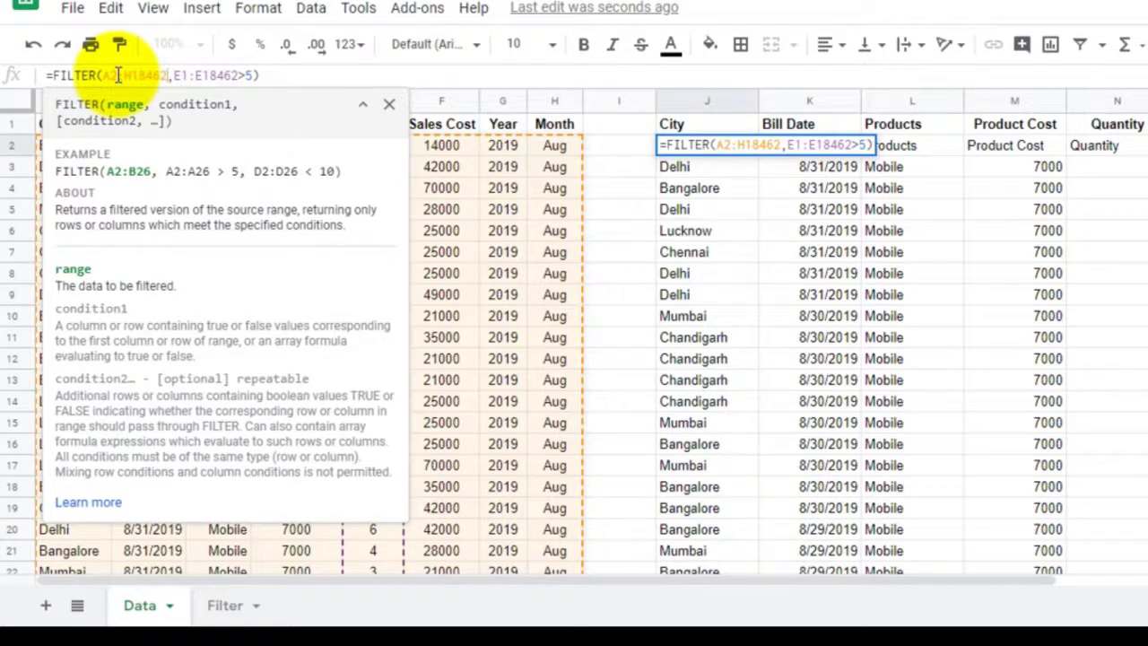
key(Right)
key(Right)
key(Right)
key(Right)
key(Right)
key(Right)
key(Right)
key(Right)
key(Right)
key(shift+Right)
text(2)
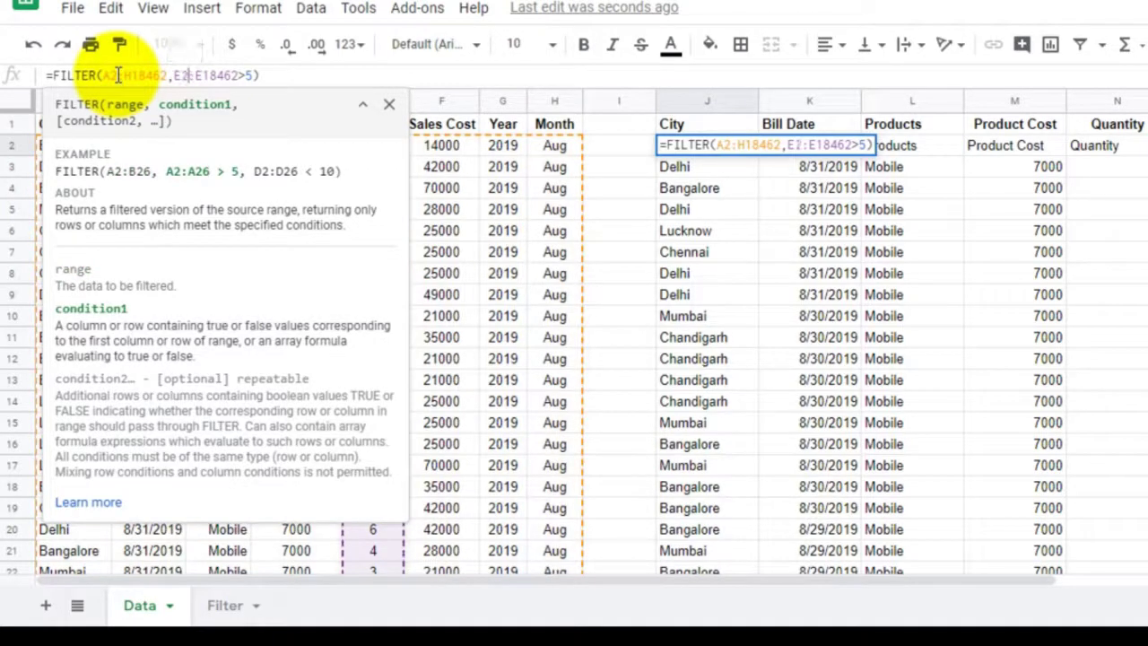
key(Return)
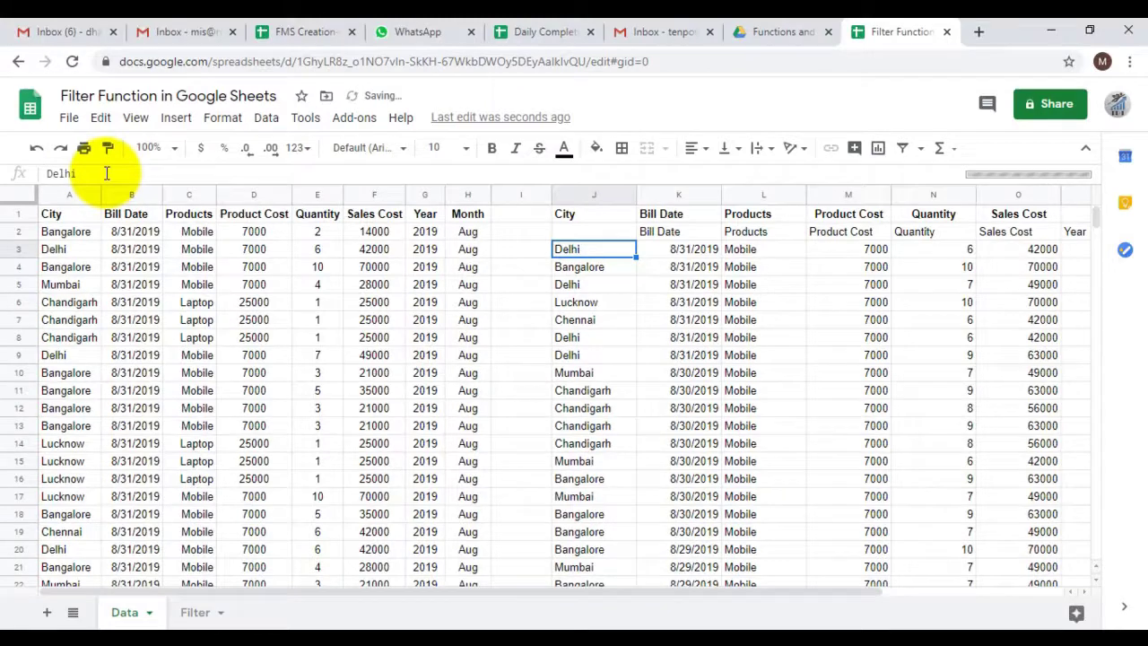
key(Up)
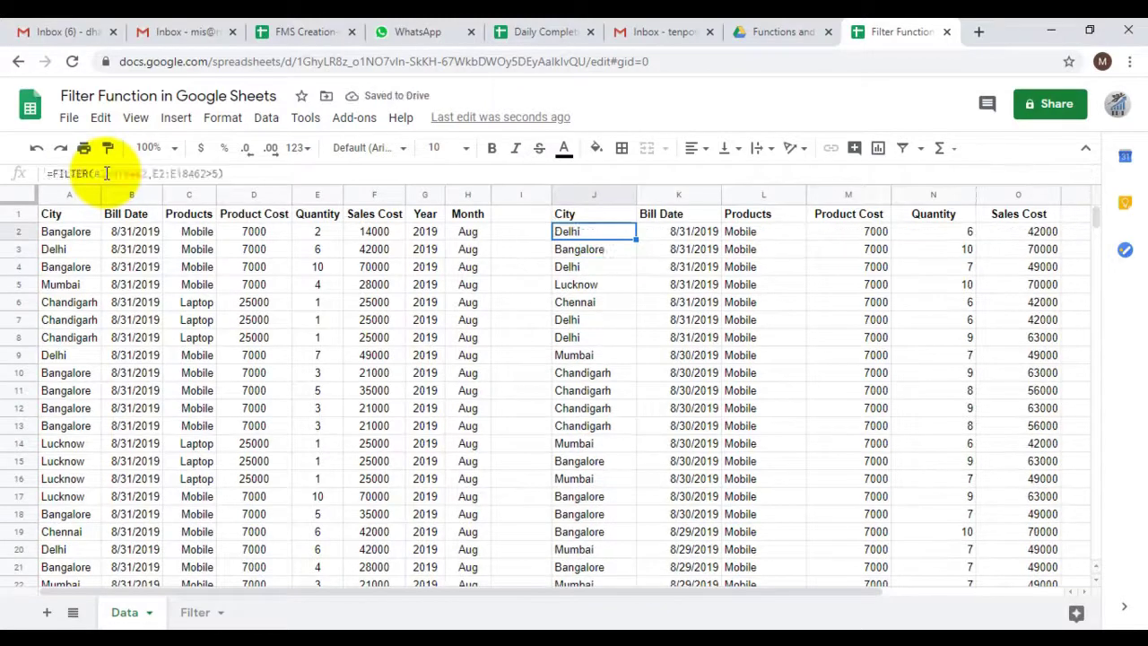
Step: Check the distinct Quantity values in the formula results with a temporary column filter and undo that filter
key(Right)
key(ctrl+Right)
key(Left)
key(Left)
key(Left)
key(Up)
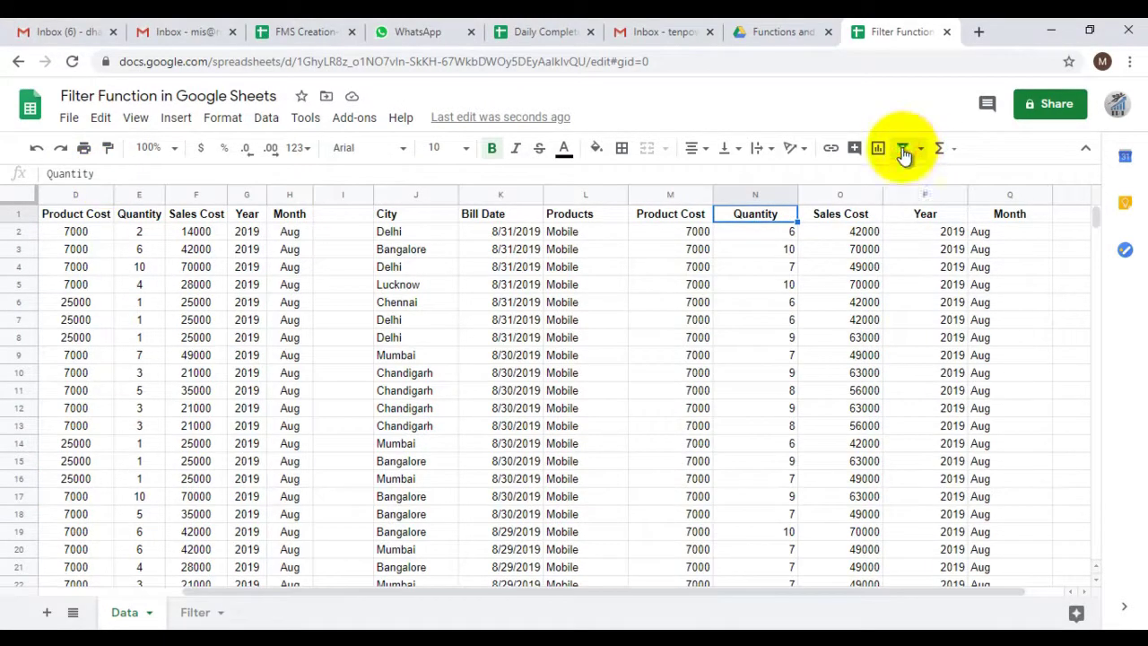
click(904, 151)
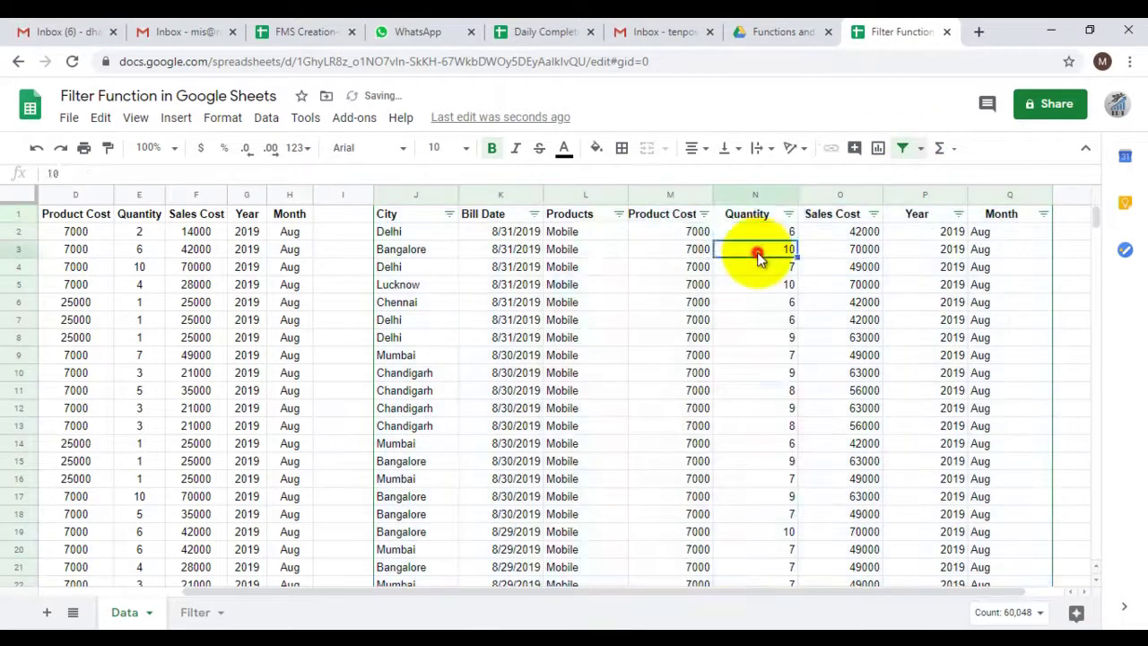
click(788, 213)
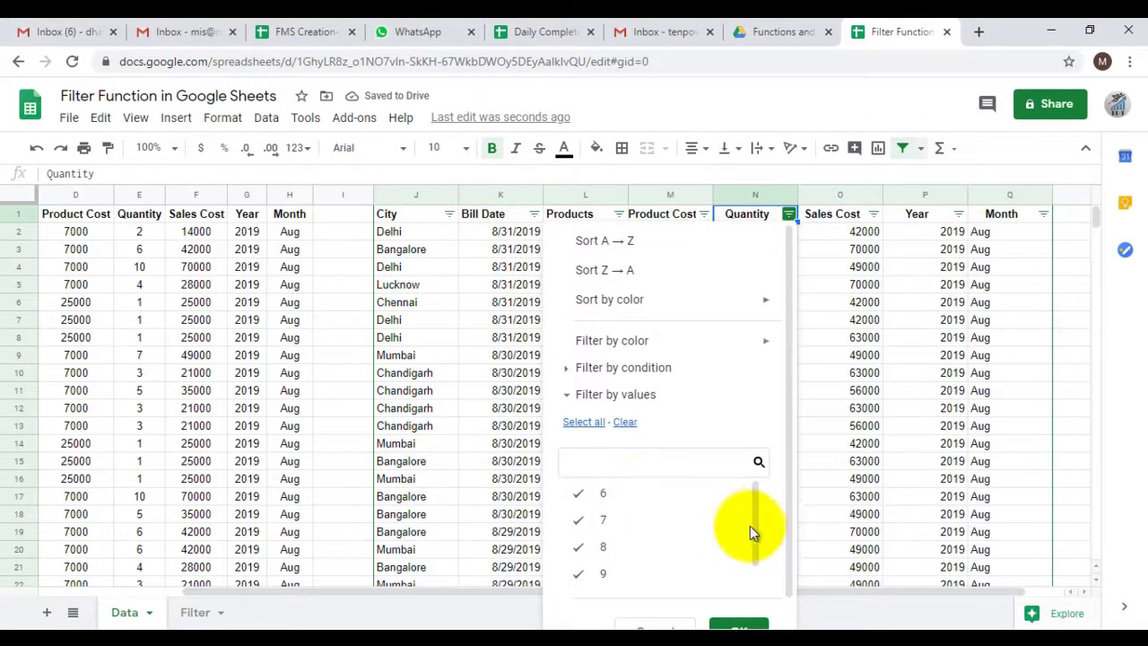
drag(756, 519, 757, 562)
key(ctrl+z)
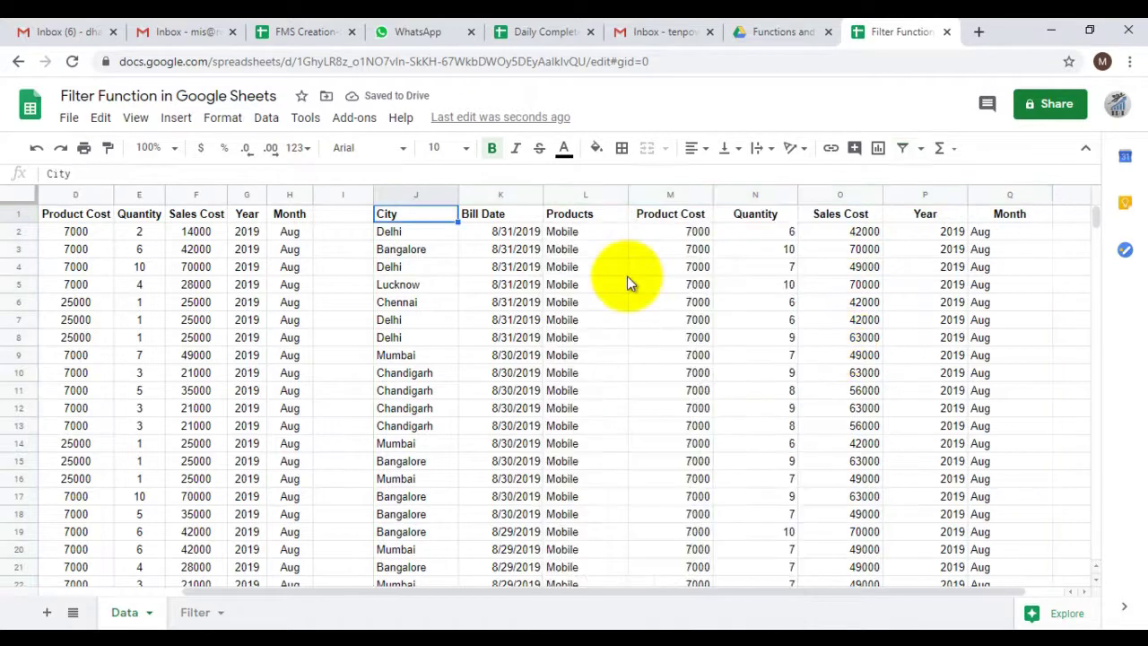
key(ctrl+z)
Step: Change the J2 formula's condition to Quantity greater than 8 and check the returned Quantity column
double_click(215, 173)
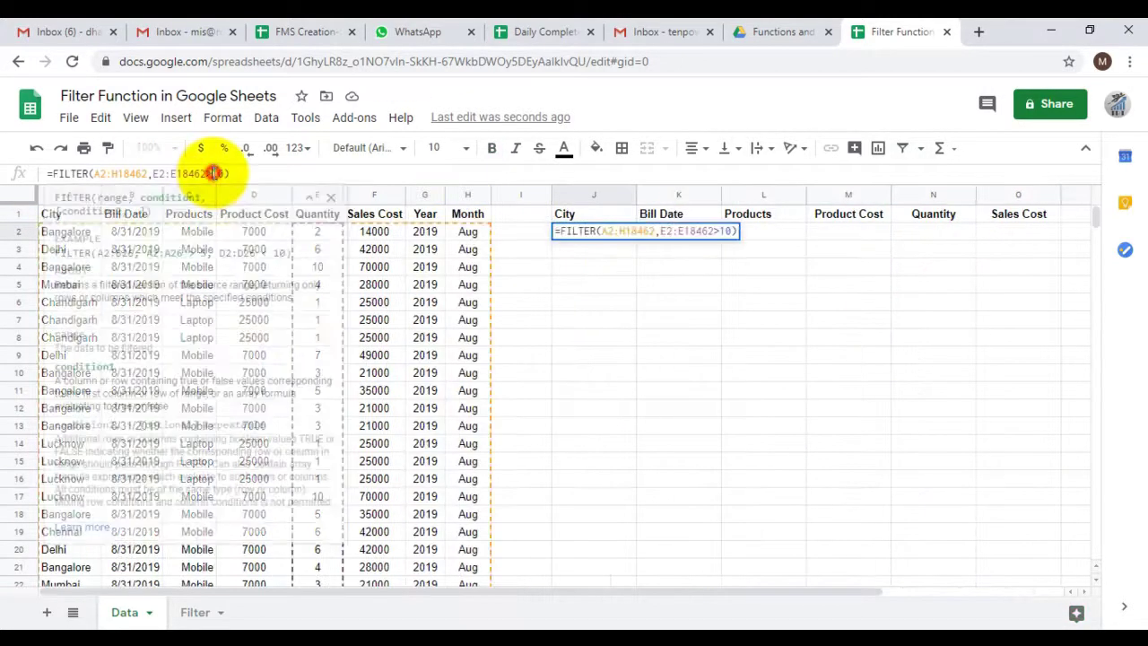
text(8)
key(Return)
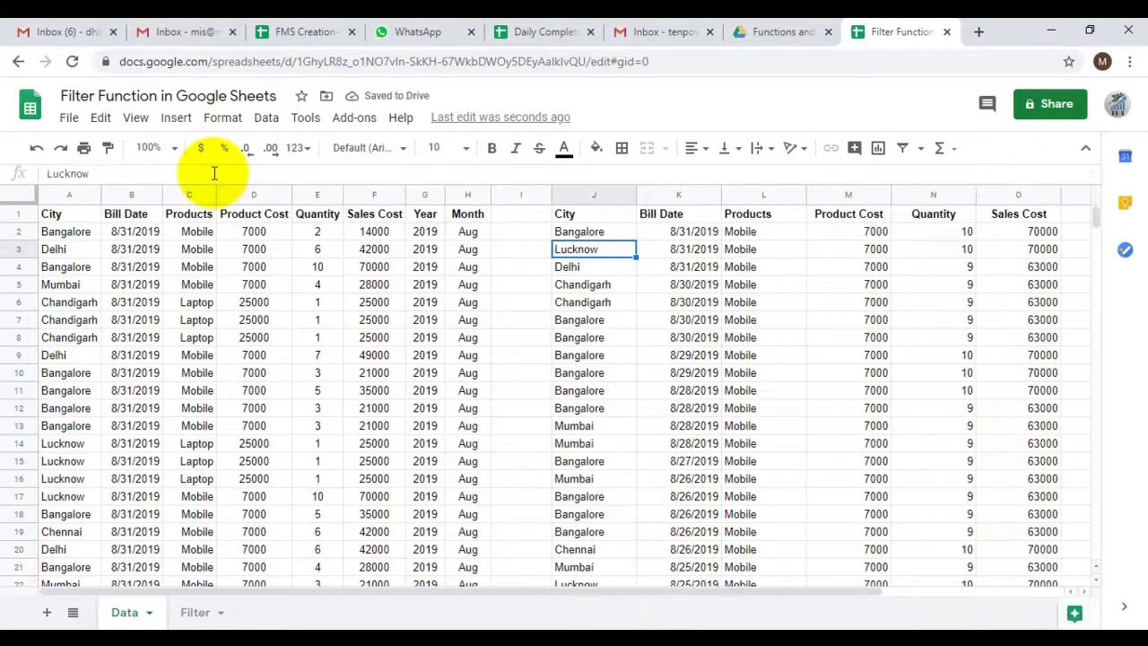
key(Up)
key(Right)
key(Right)
key(Right)
key(Right)
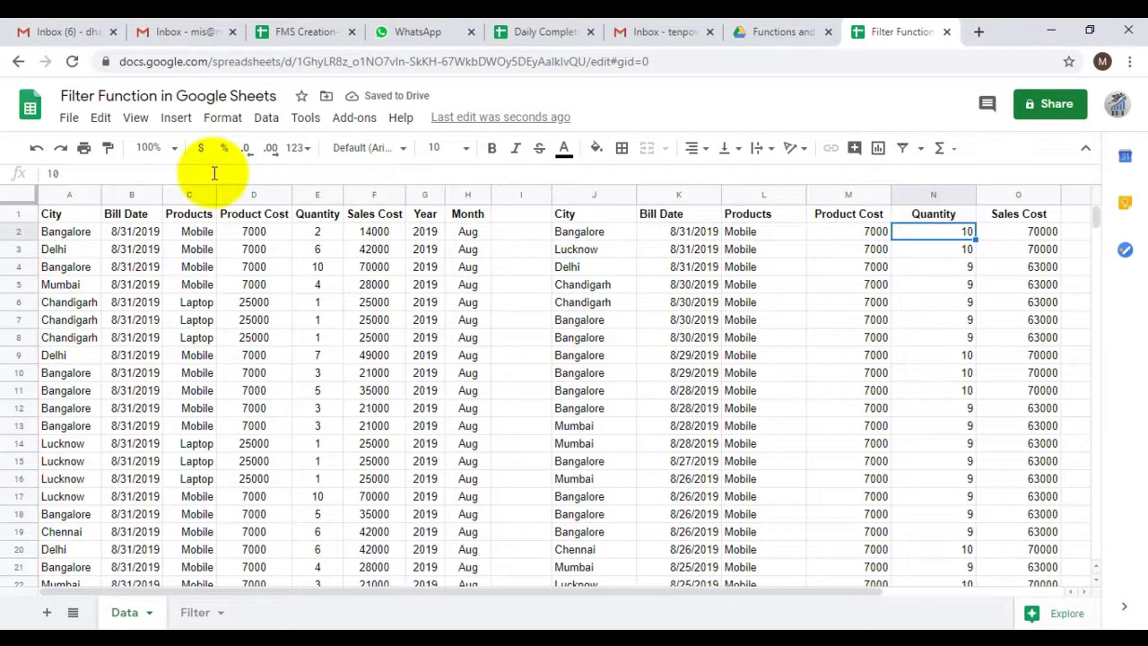
key(ctrl+shift+Down)
key(ctrl+Up)
Step: Clear the headers and formula results from columns J through R of the Data sheet
key(ctrl+Left)
key(ctrl+space)
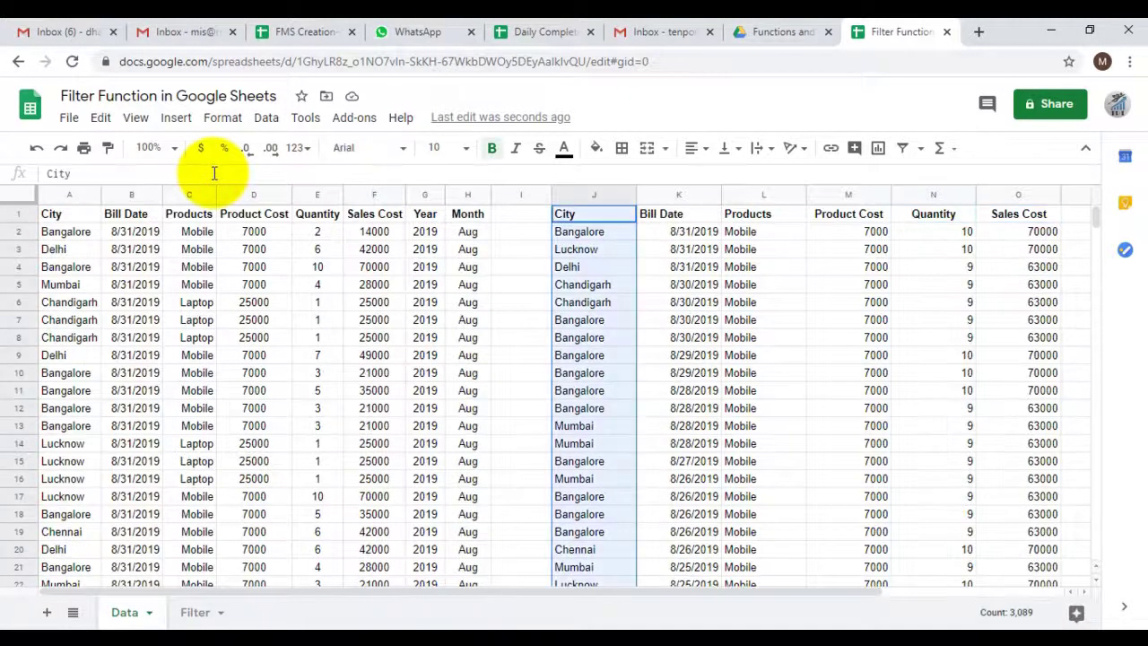
key(shift+Right)
key(shift+Right)
key(shift+Right)
key(shift+Right)
key(shift+Right)
key(shift+Right)
key(shift+Right)
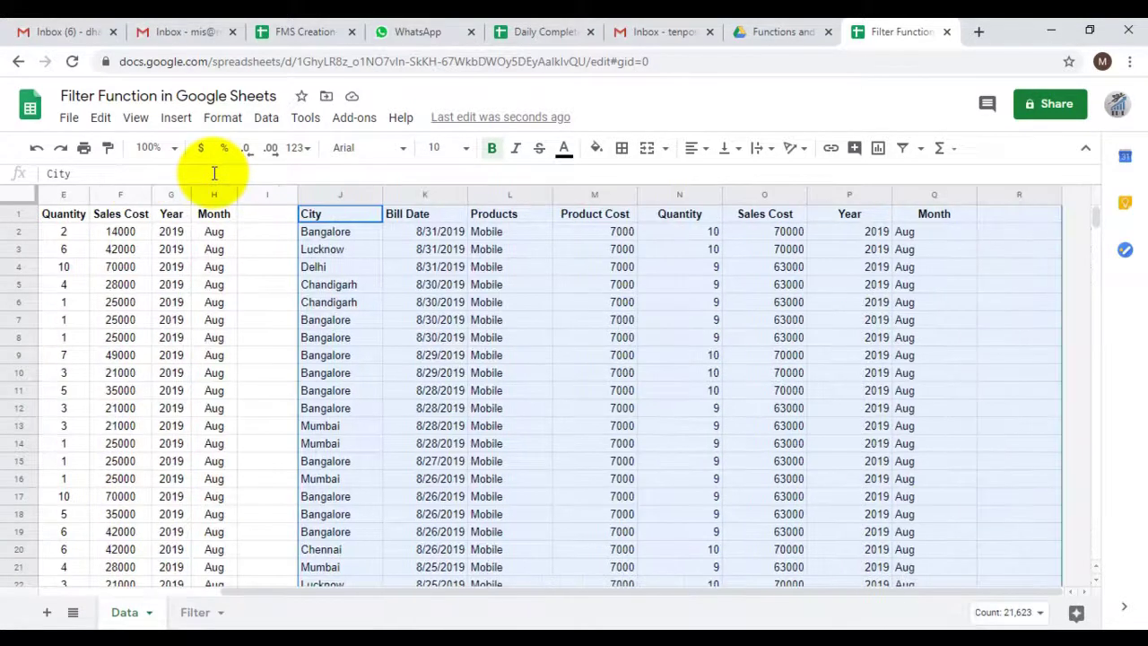
key(Delete)
key(ctrl+Home)
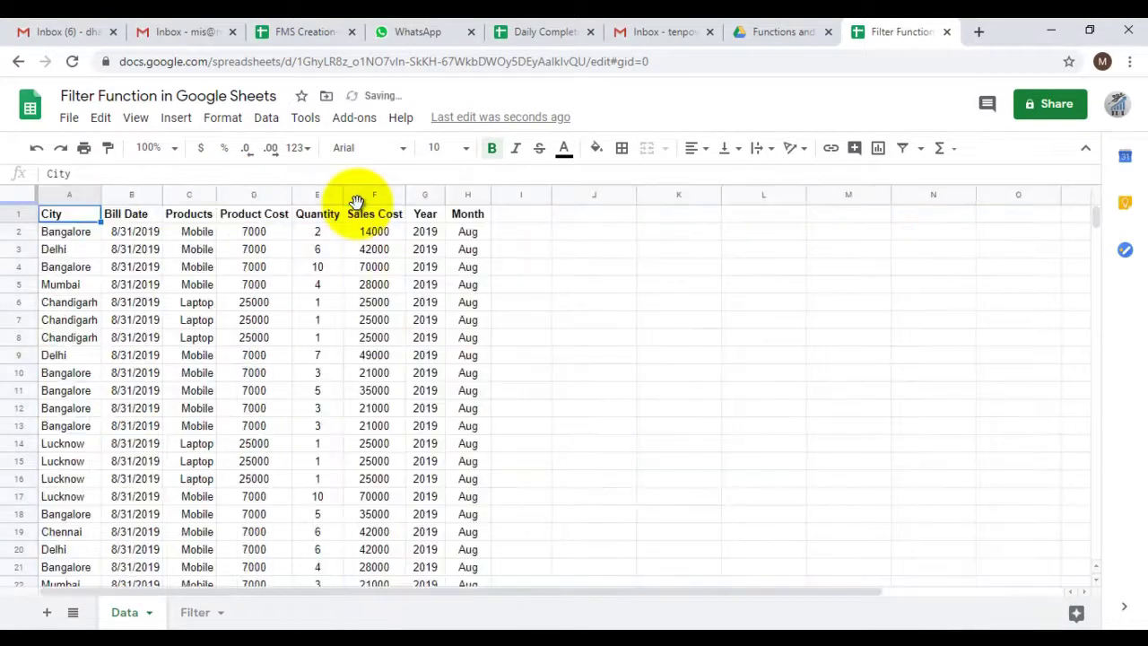
Step: Copy the header row A1:H1 from the Data sheet into row 1 of the Filter sheet, starting at A1
click(195, 611)
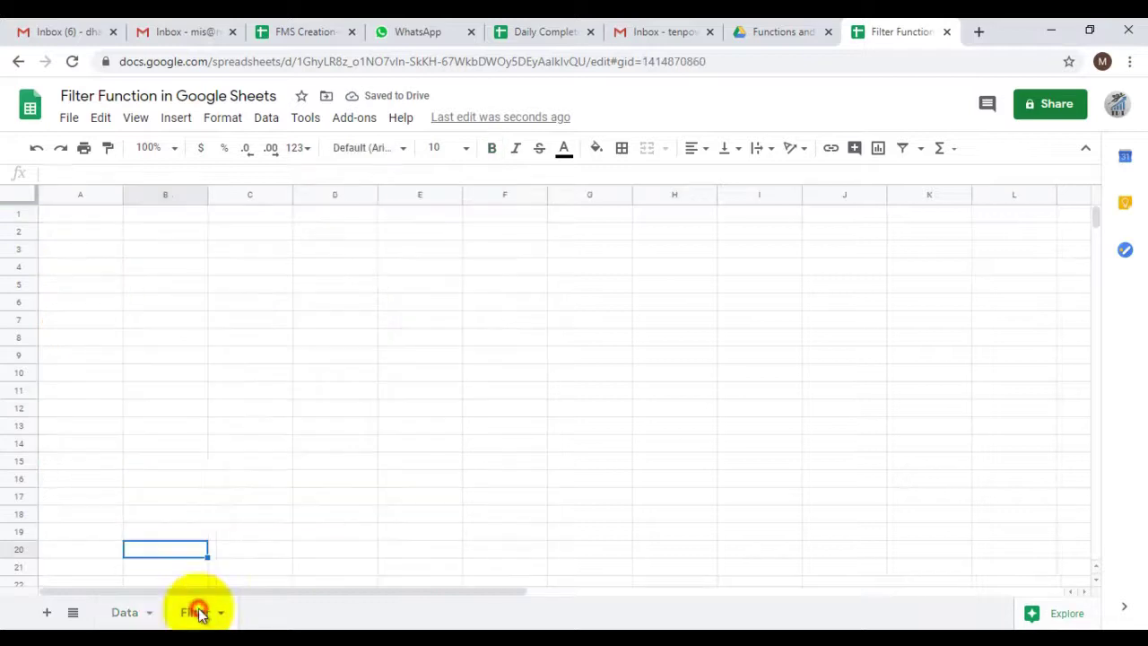
click(144, 611)
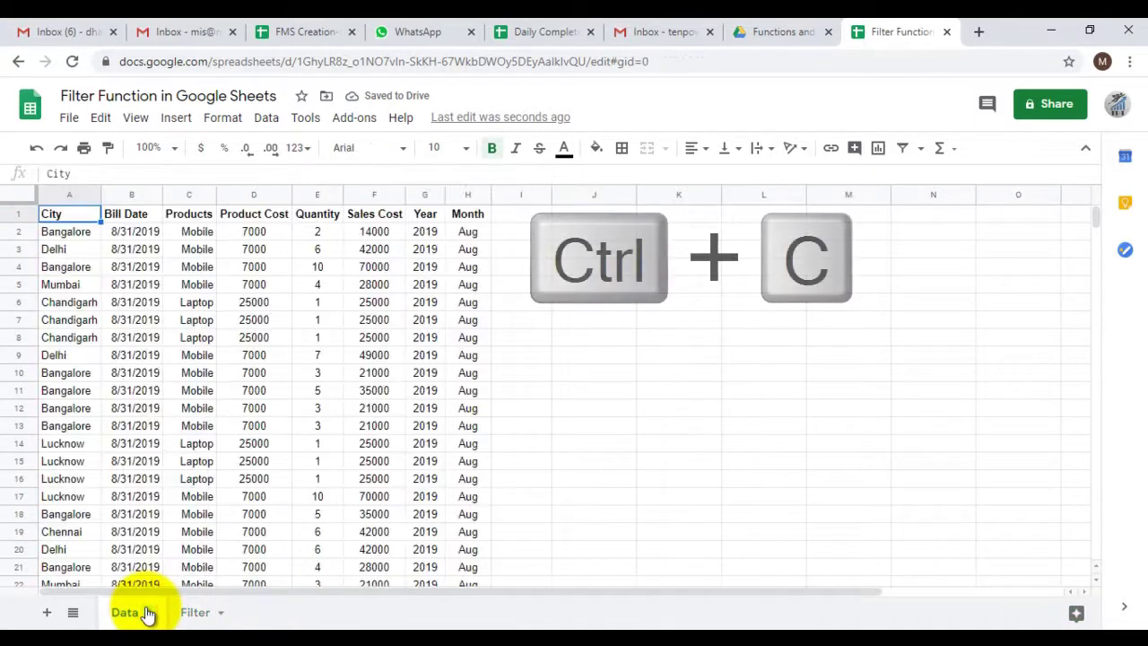
key(ctrl+shift+Right)
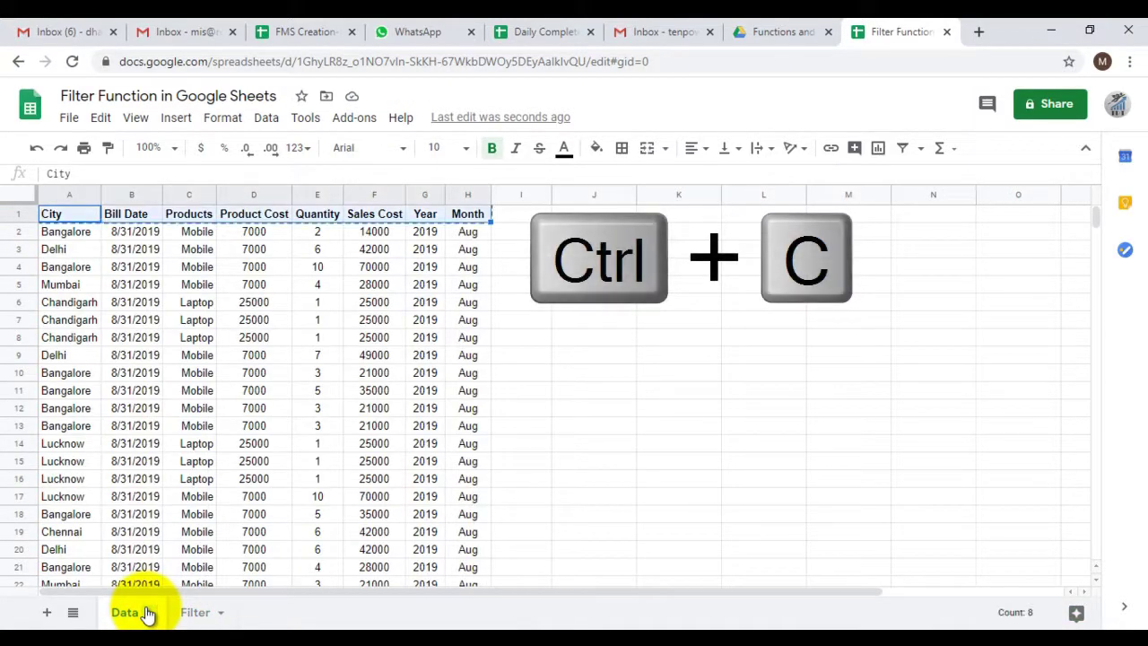
click(192, 612)
key(ctrl+Up)
key(Left)
key(ctrl+v)
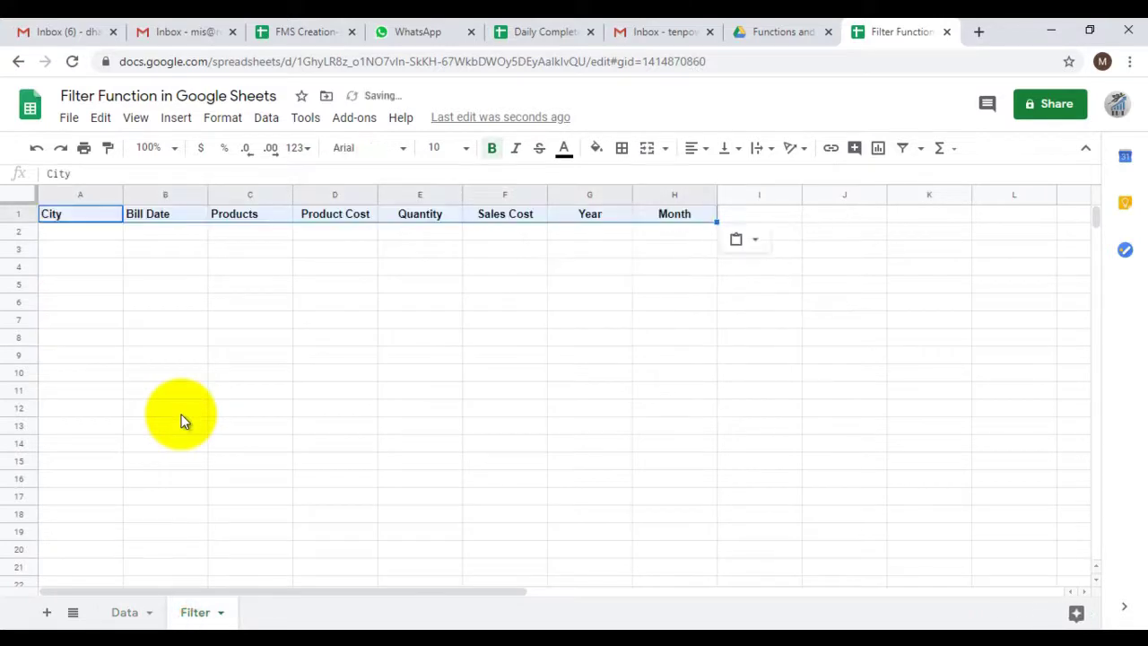
Step: Review the source columns on the Data sheet and start a FILTER formula in cell A2 of the Filter sheet
key(Down)
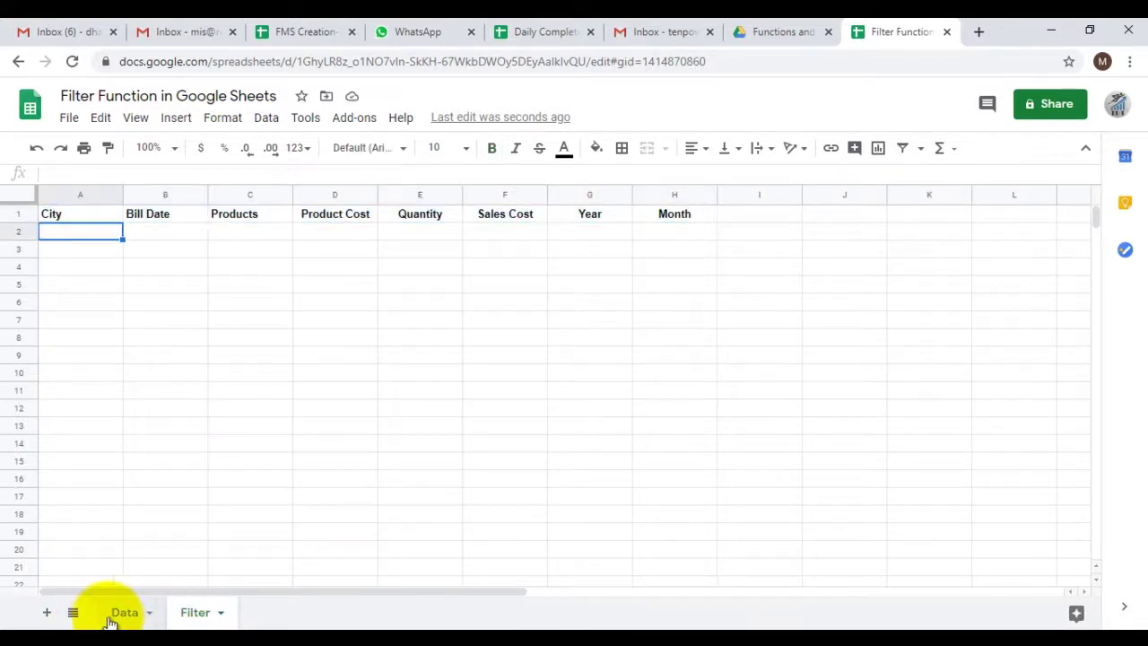
click(120, 615)
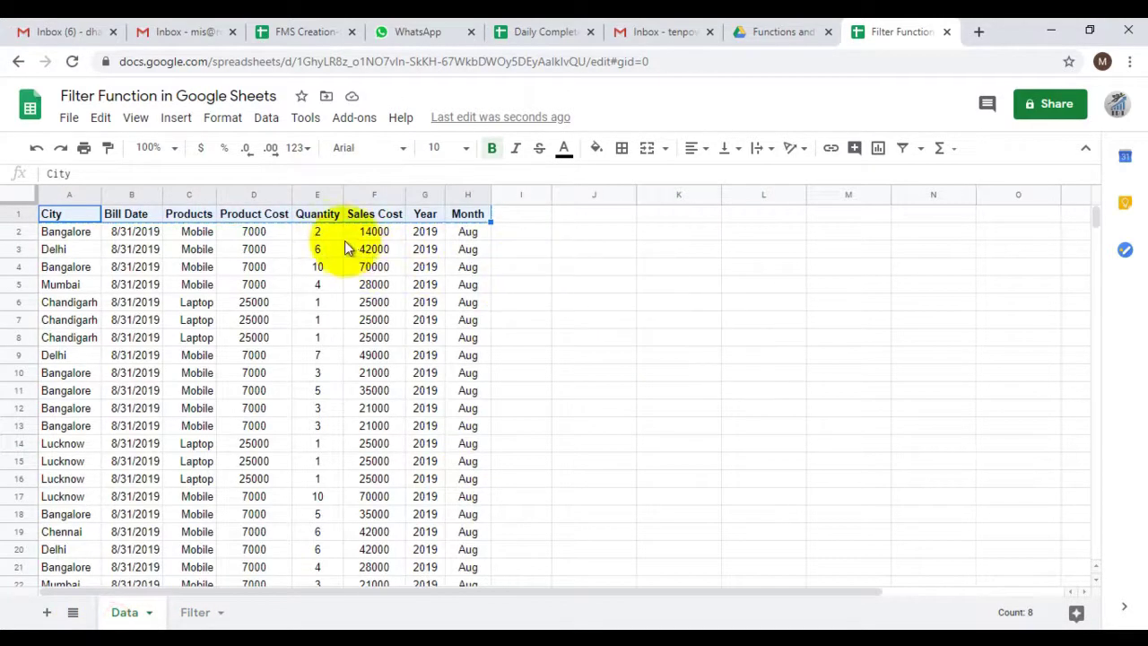
click(711, 263)
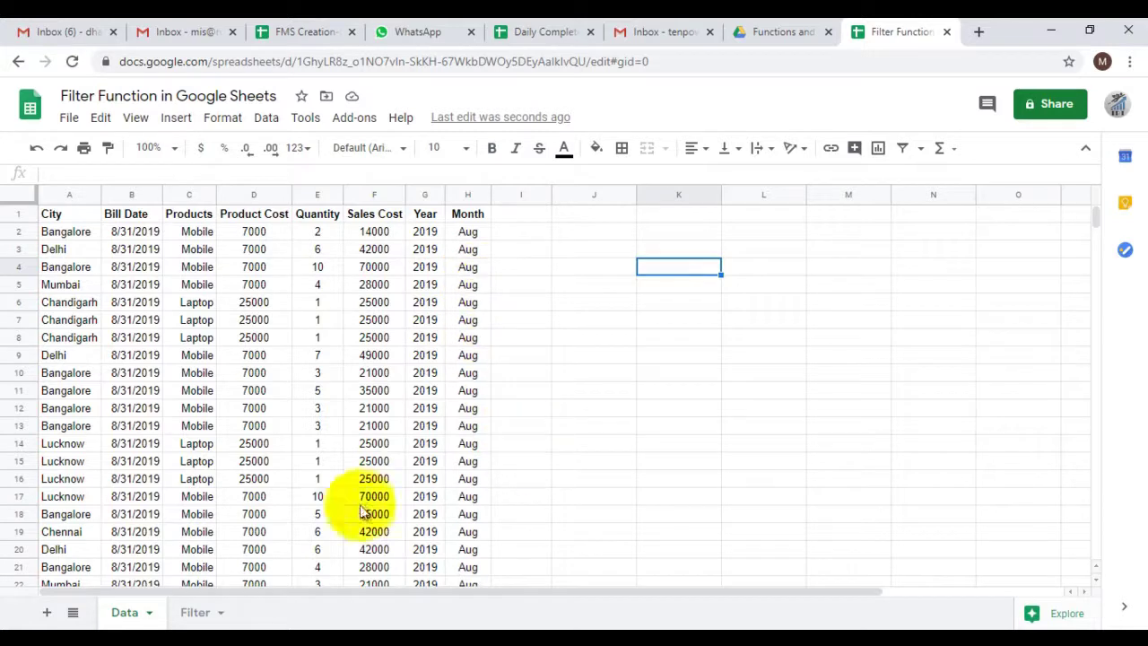
click(200, 614)
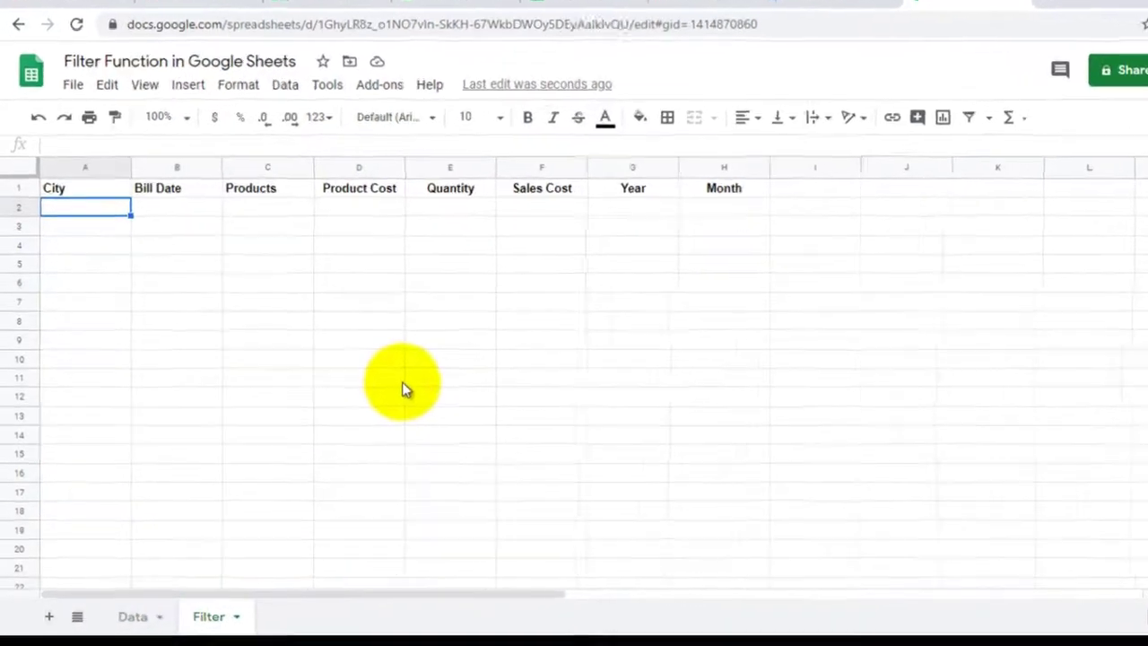
text(=filte)
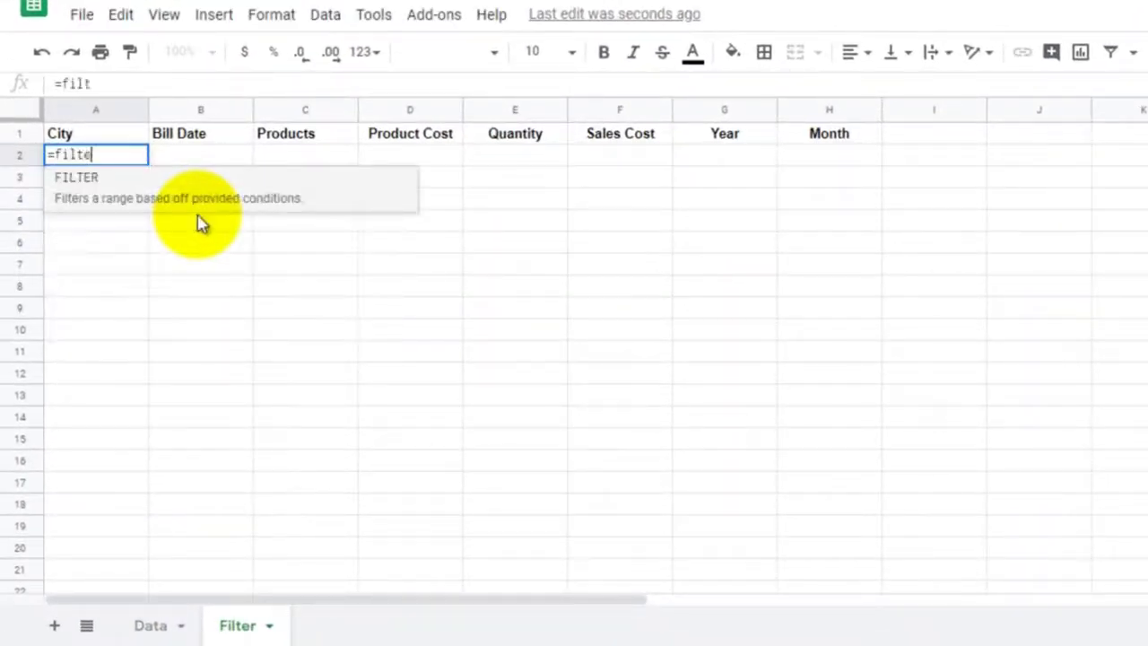
text(r)
key(Tab)
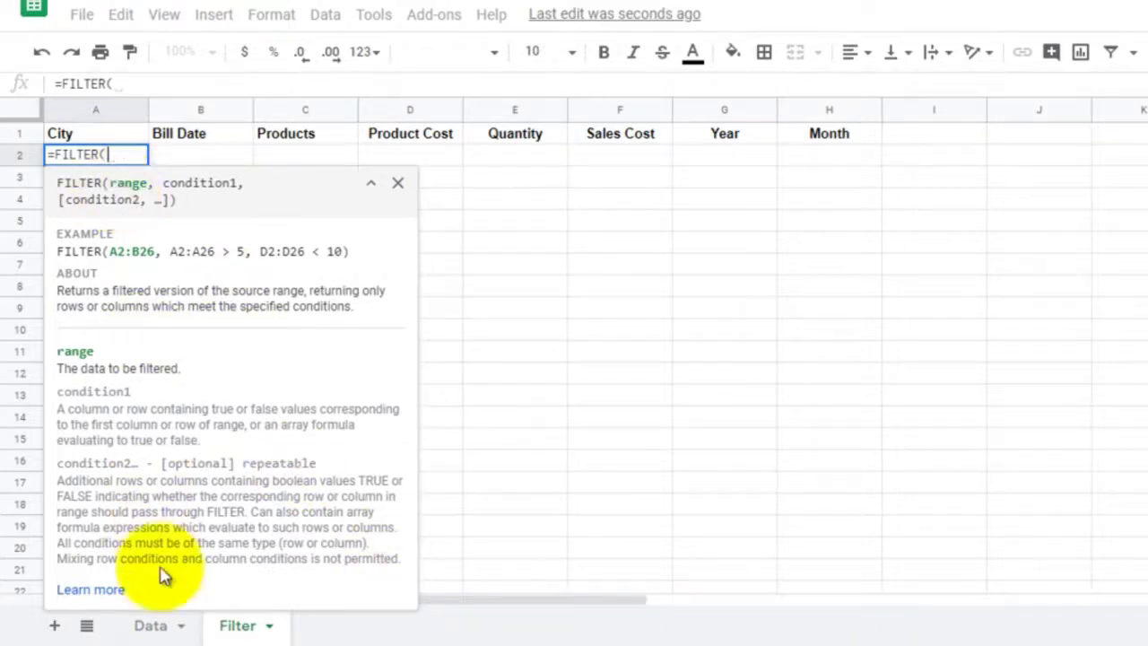
Step: Set the FILTER formula's source range to A2:H18462 of the Data sheet
click(152, 625)
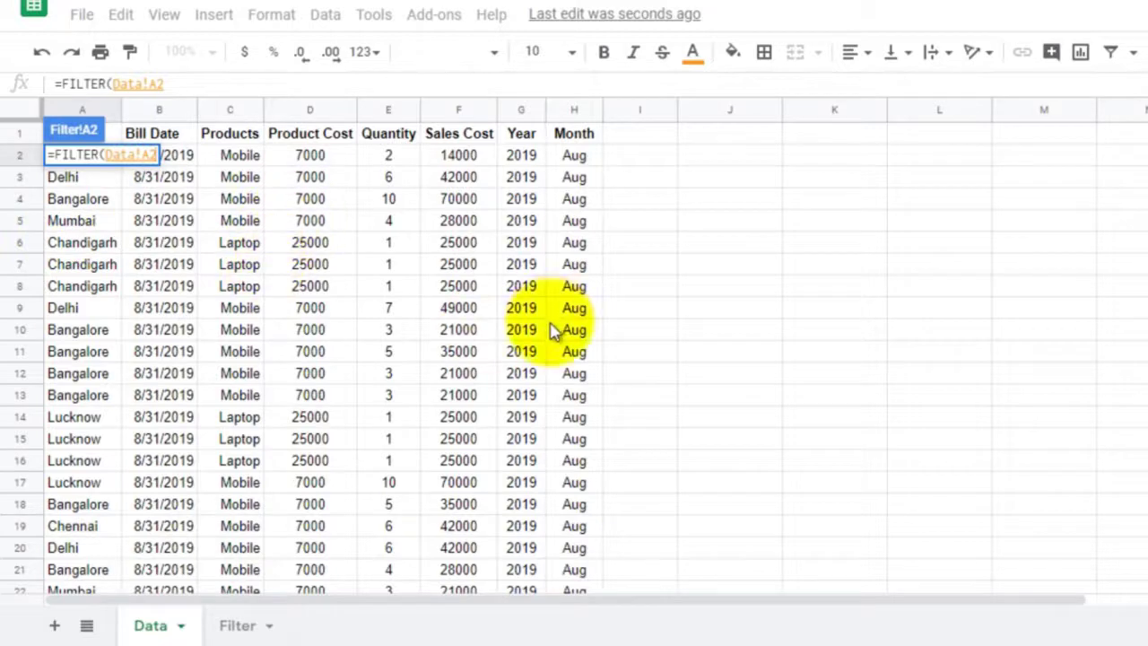
click(241, 625)
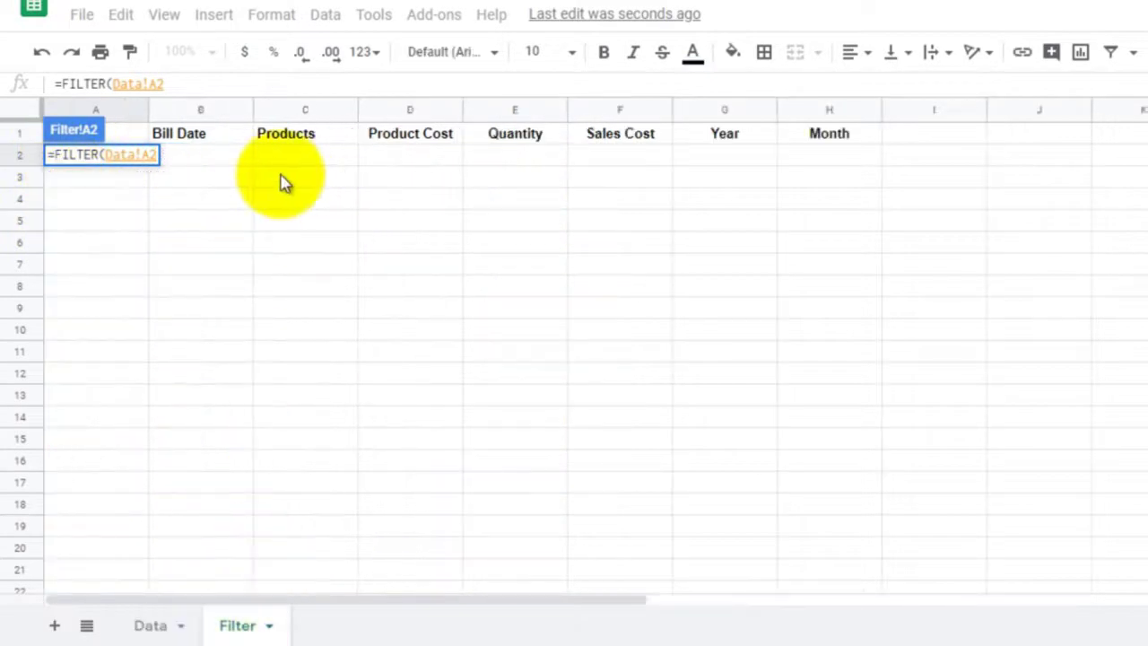
click(148, 626)
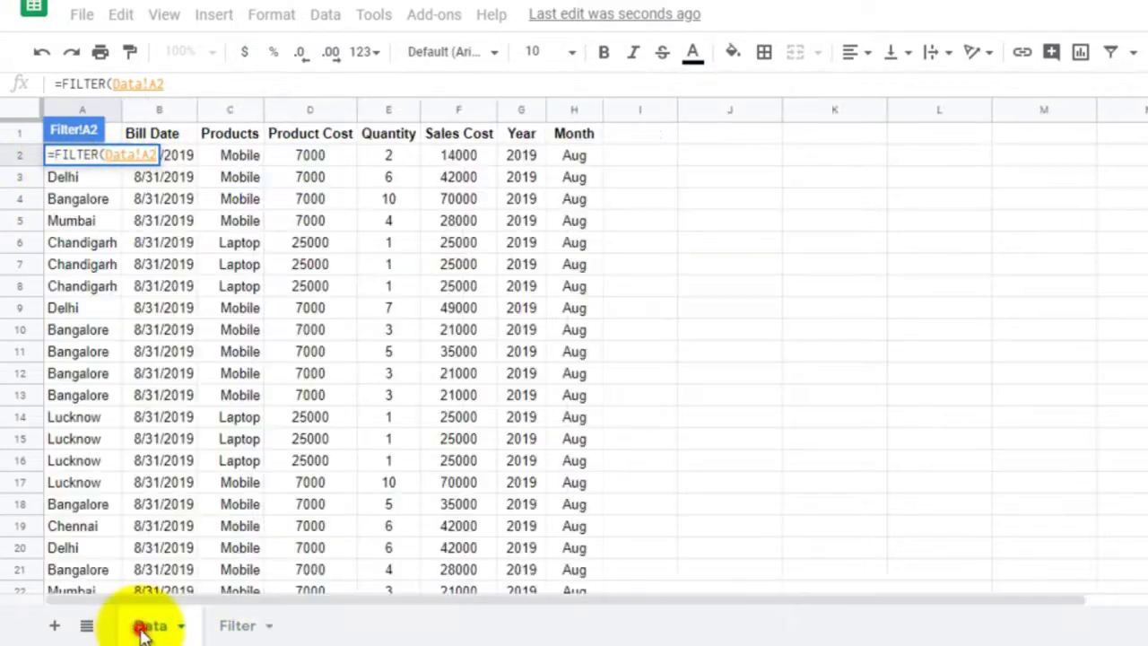
key(ctrl+shift+Down)
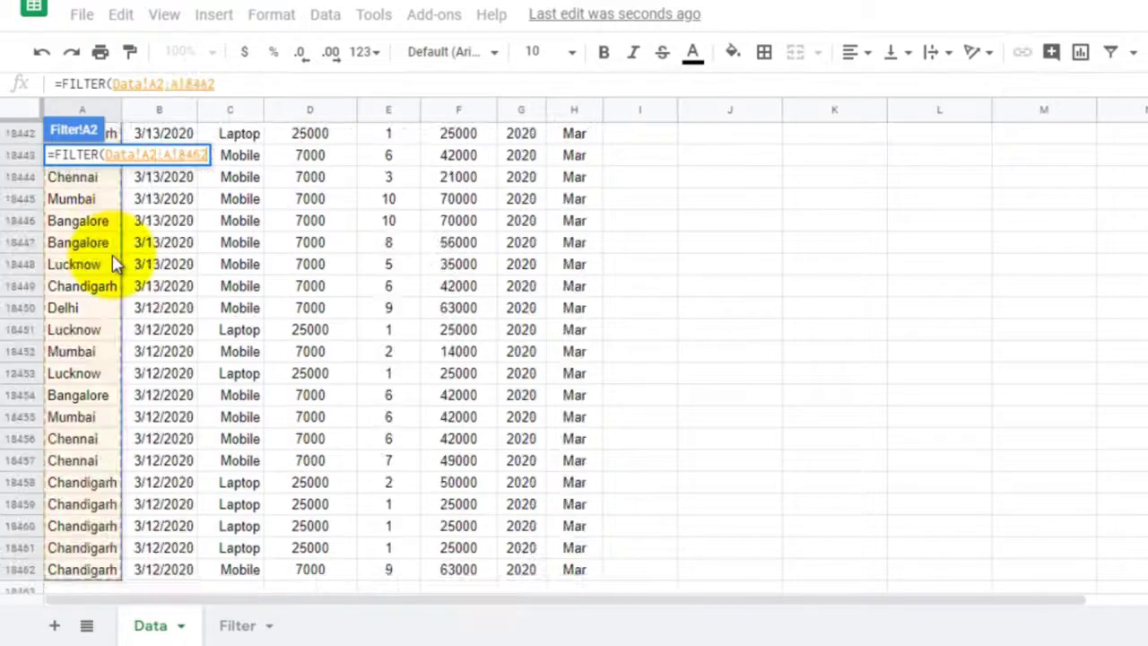
key(ctrl+shift+Right)
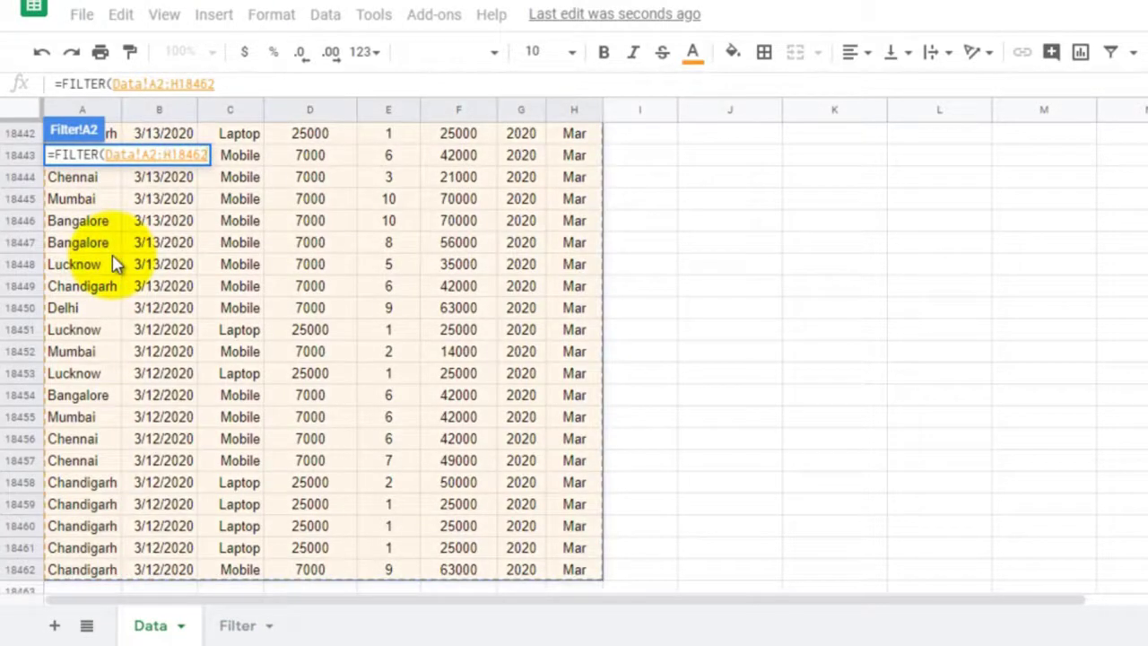
text(,)
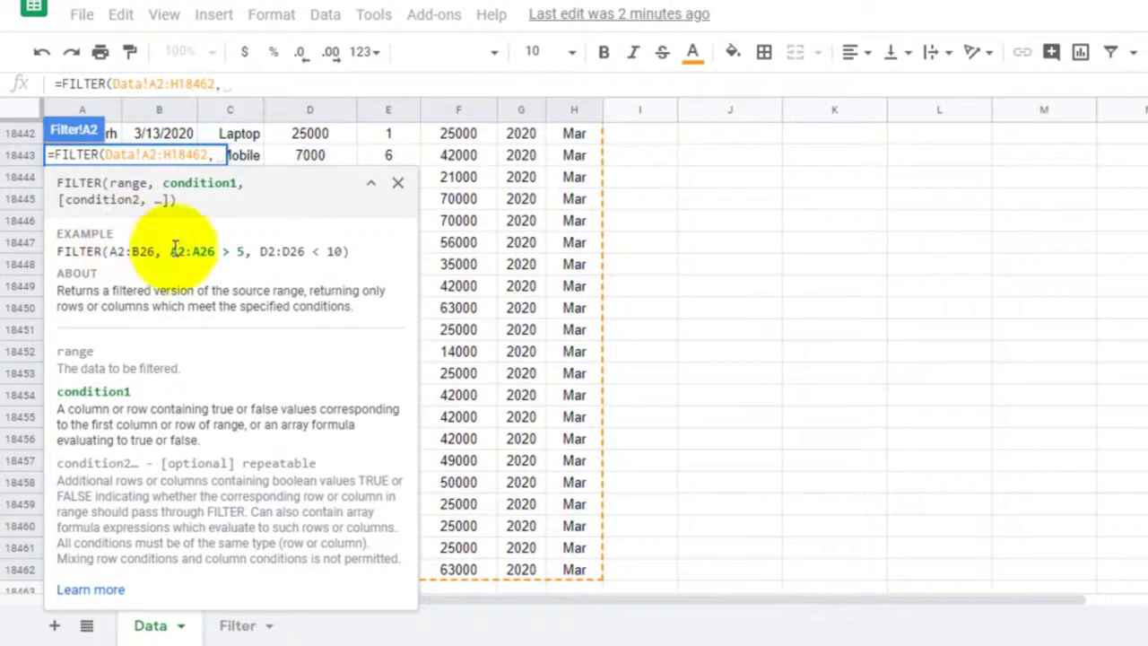
Step: Add the first condition that the Year range Data!G2:G18462 equals 2020
scroll(448, 277, up, 20)
scroll(726, 199, up, 20)
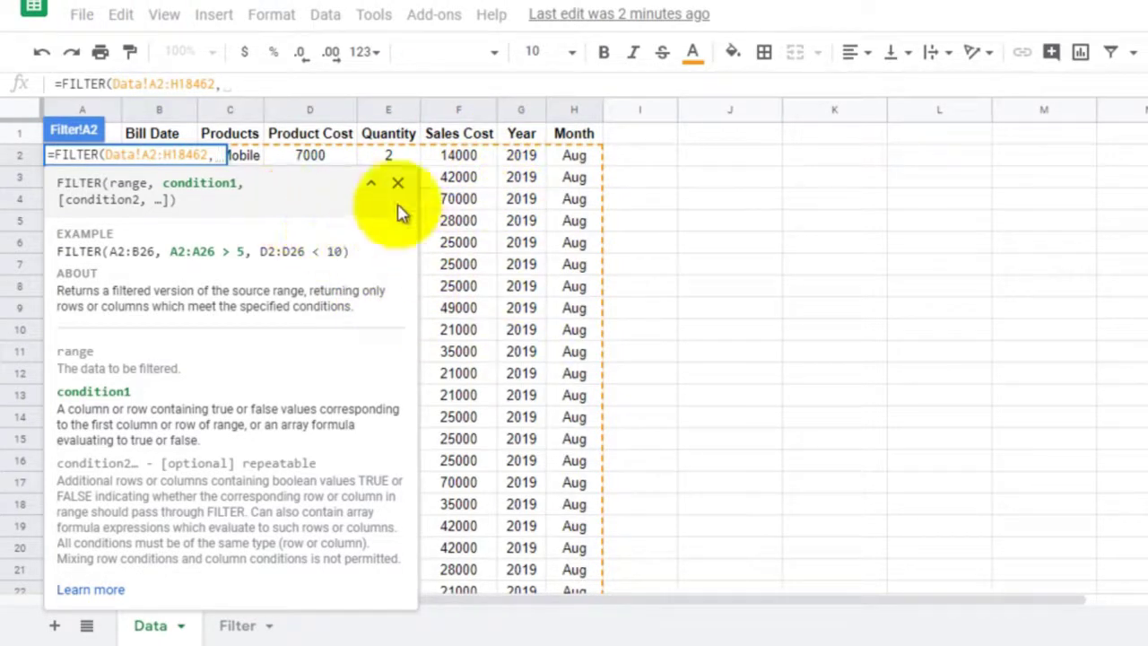
click(521, 155)
key(ctrl+shift+Down)
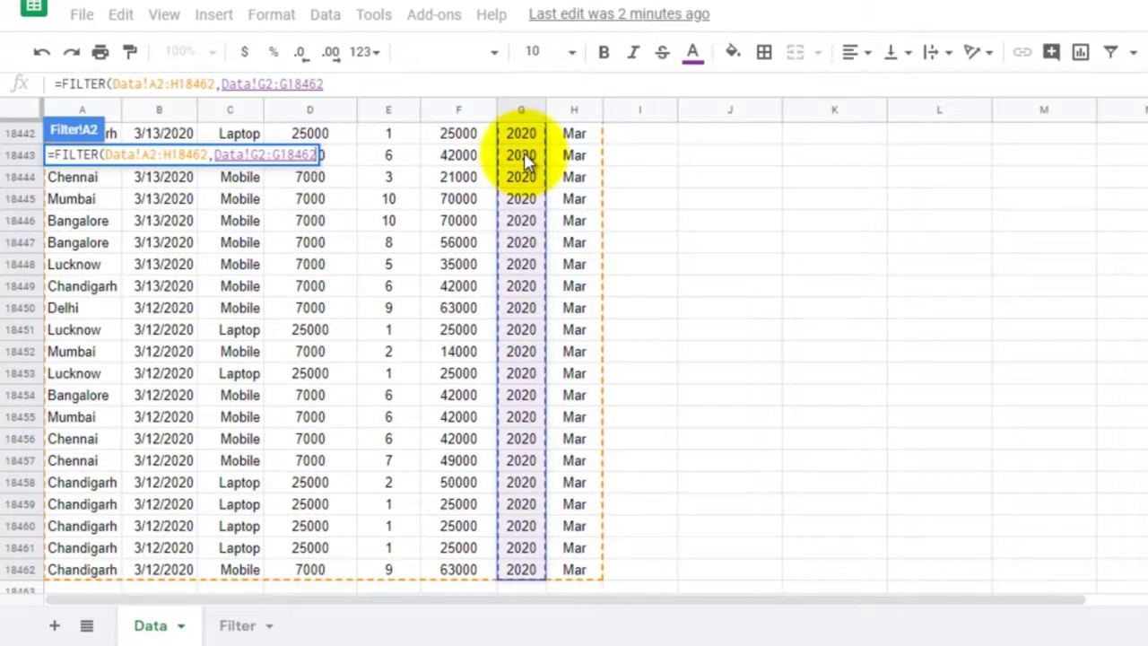
text(=2020,)
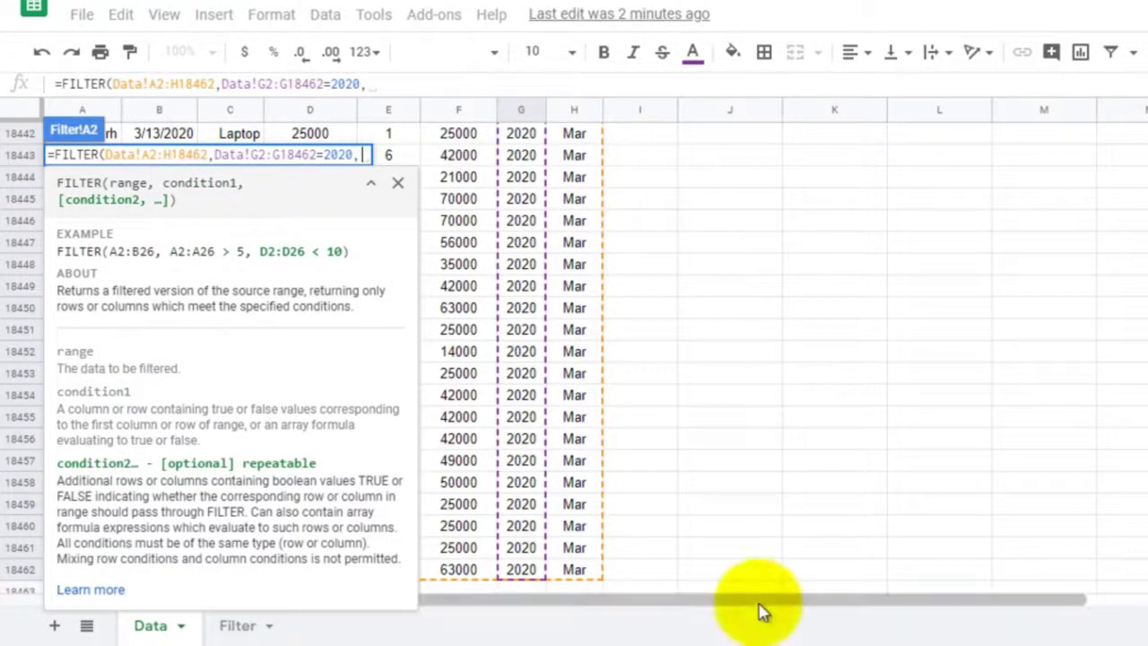
Step: Add a second condition that the Quantity range Data!E2:E18462 is greater than 5 and enter the formula
click(446, 375)
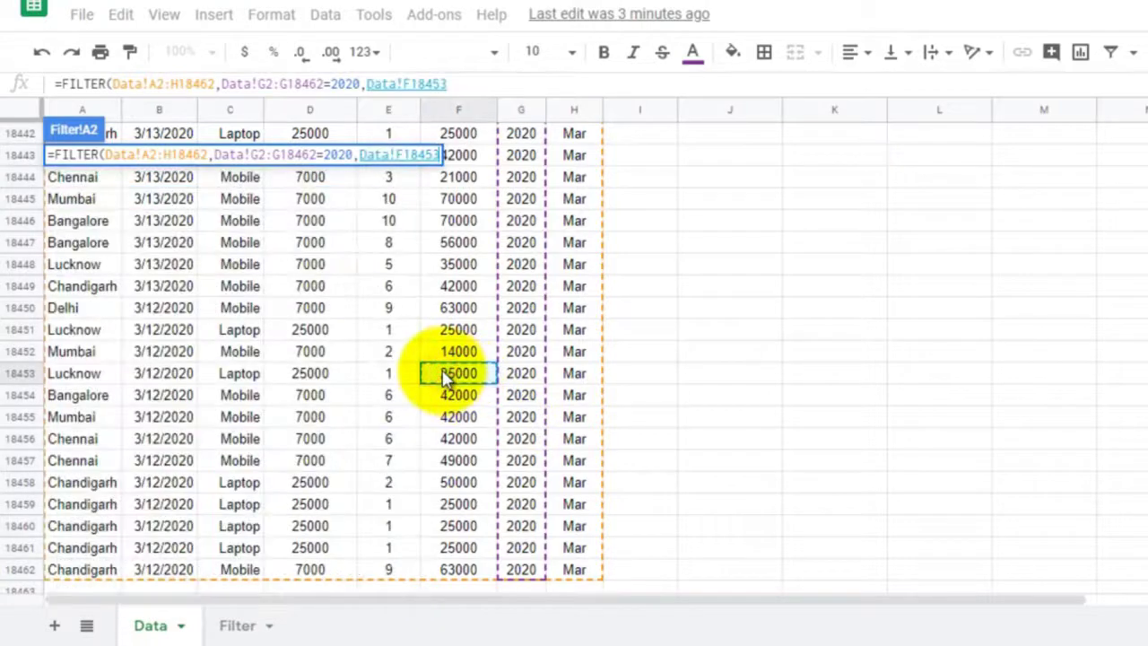
key(BackSpace)
key(BackSpace)
key(BackSpace)
key(BackSpace)
key(BackSpace)
key(BackSpace)
text(E2:E18462>)
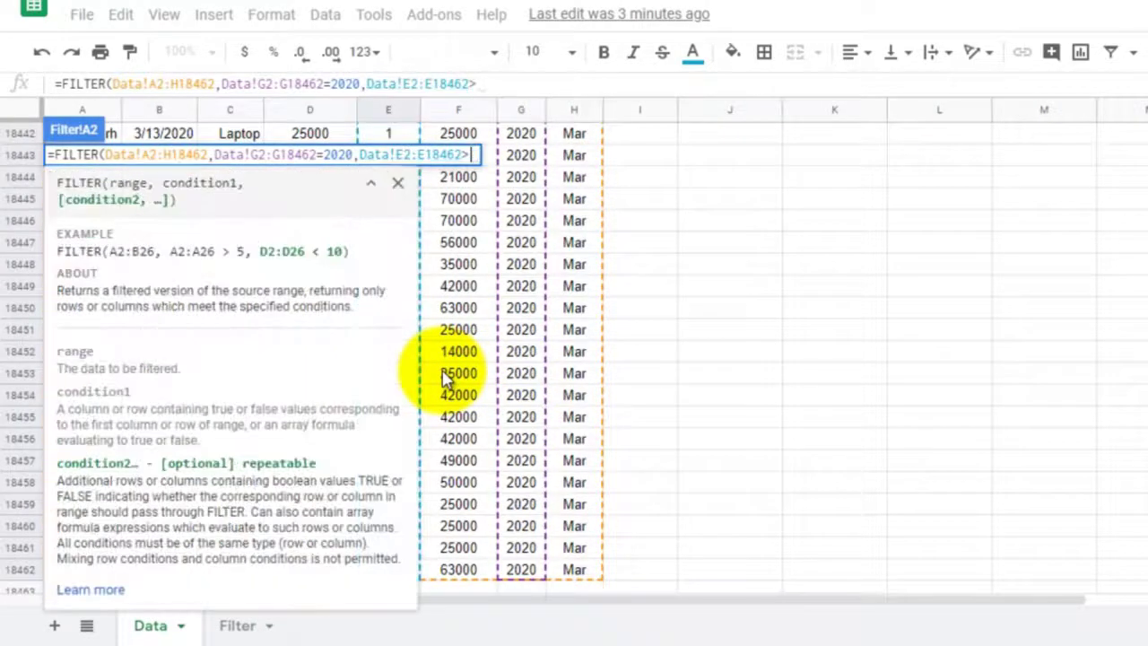
text(5)
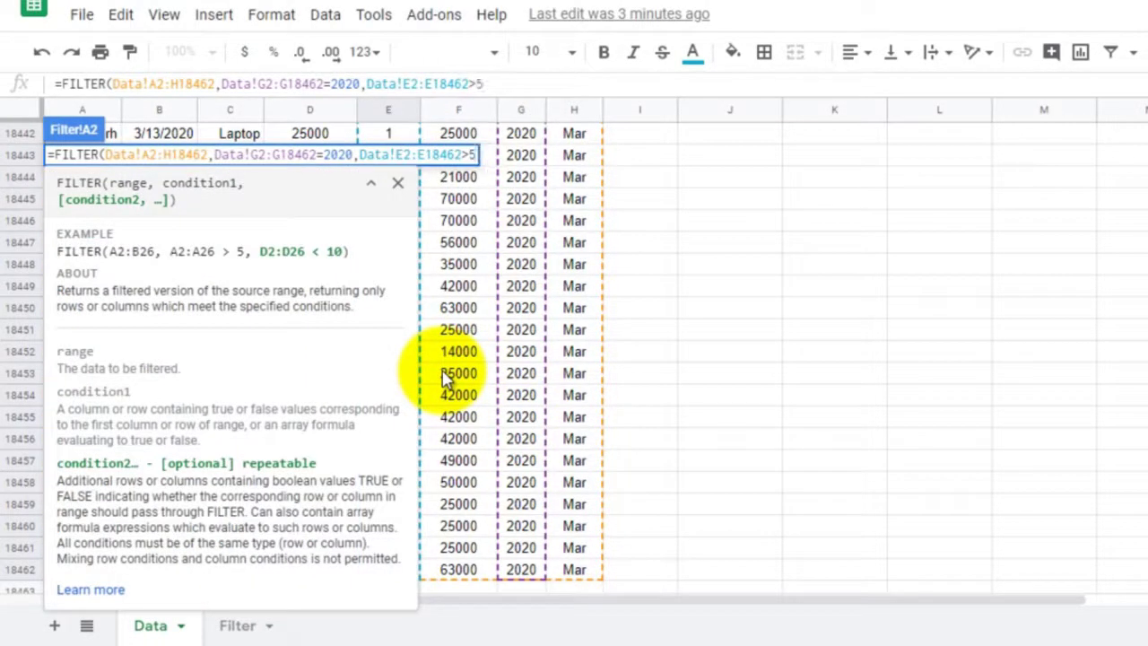
text())
key(Return)
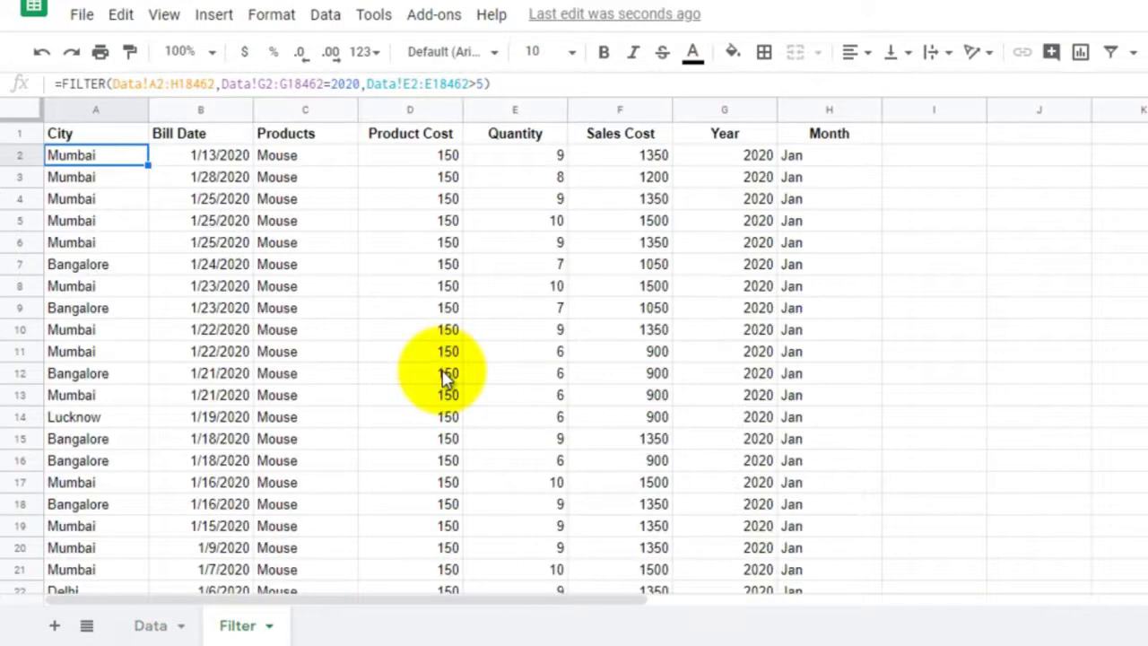
Step: Check the distinct Year and Quantity values in the Filter sheet results with a temporary column filter and remove that filter
click(725, 135)
click(1109, 54)
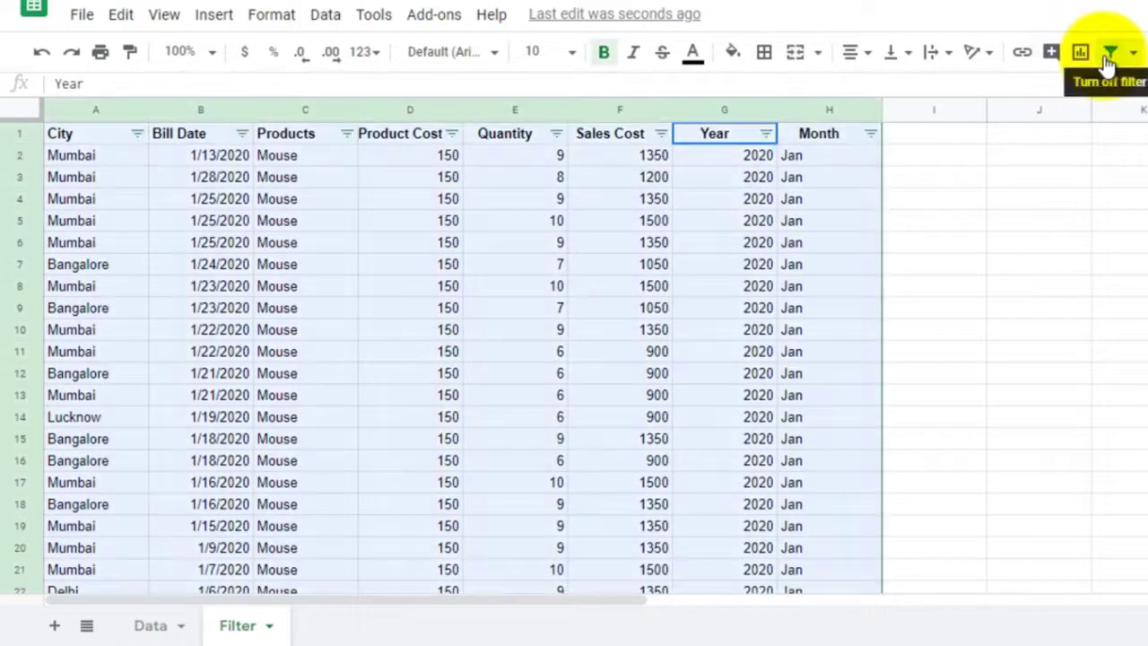
click(968, 208)
click(765, 135)
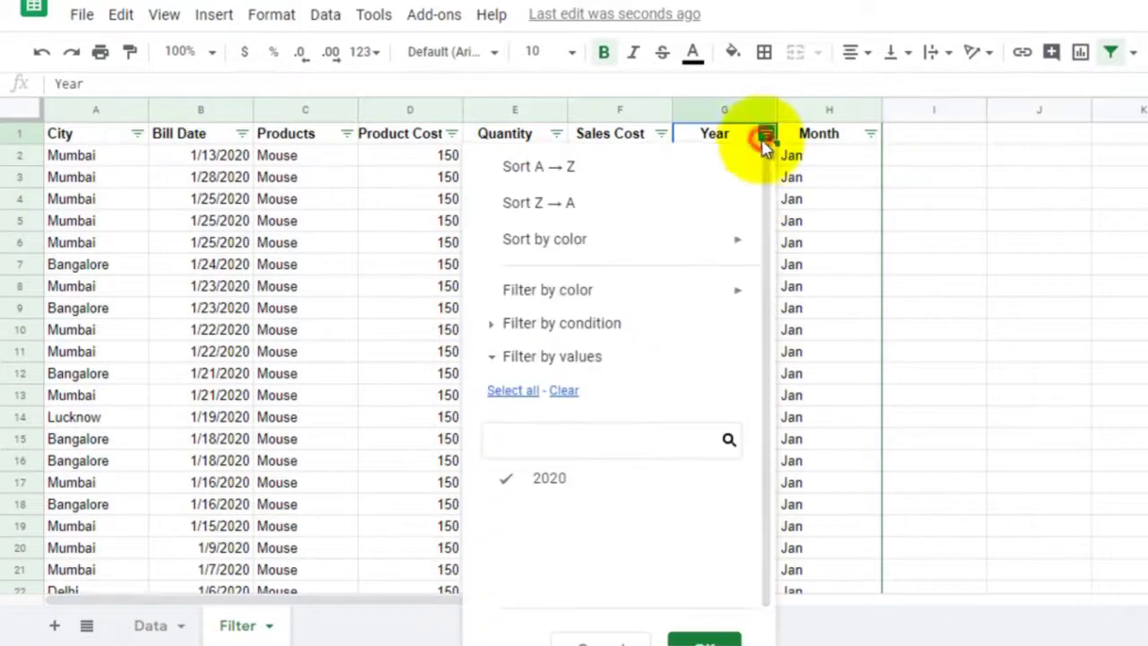
click(927, 375)
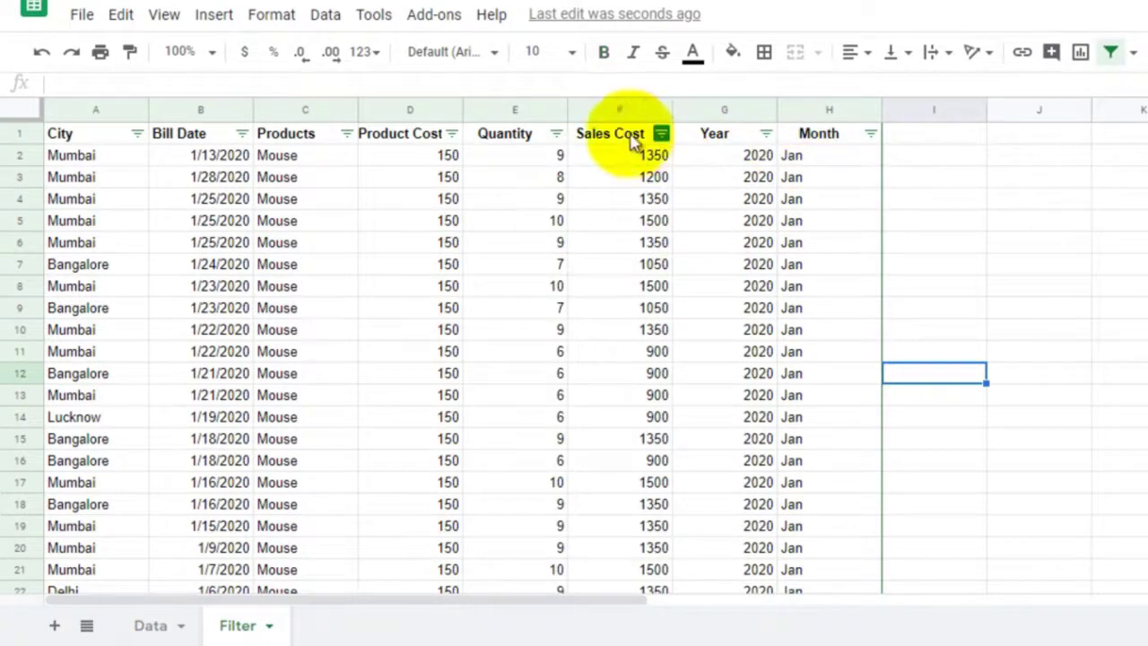
click(557, 135)
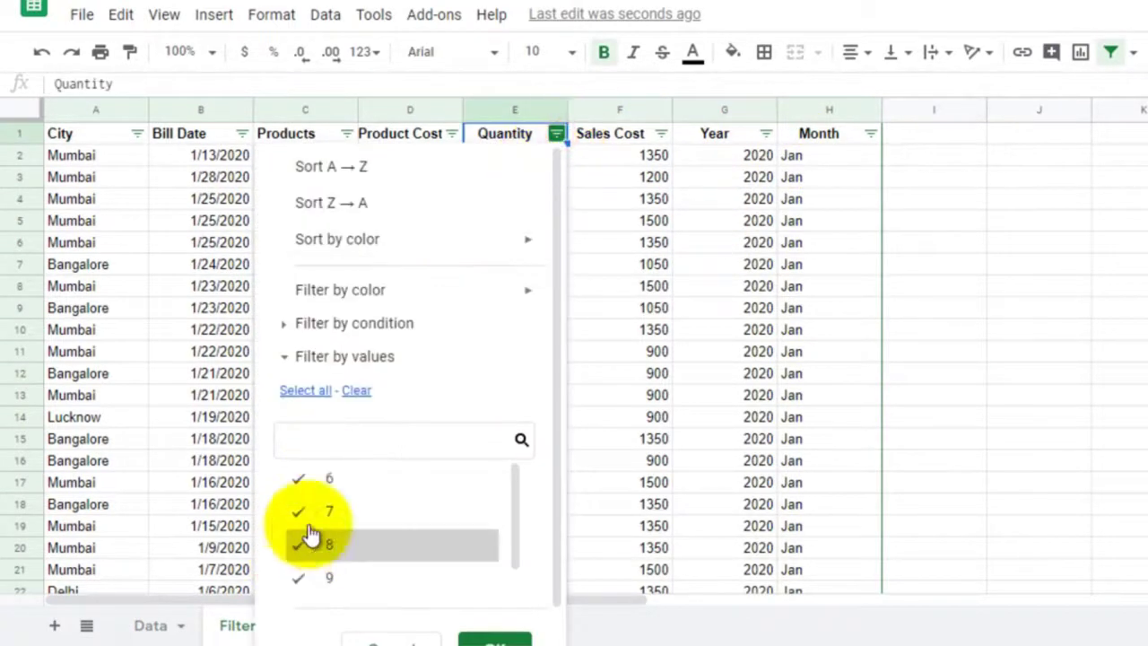
mouse_move(519, 498)
mouse_down()
mouse_move(517, 530)
mouse_move(518, 499)
mouse_up()
click(1040, 307)
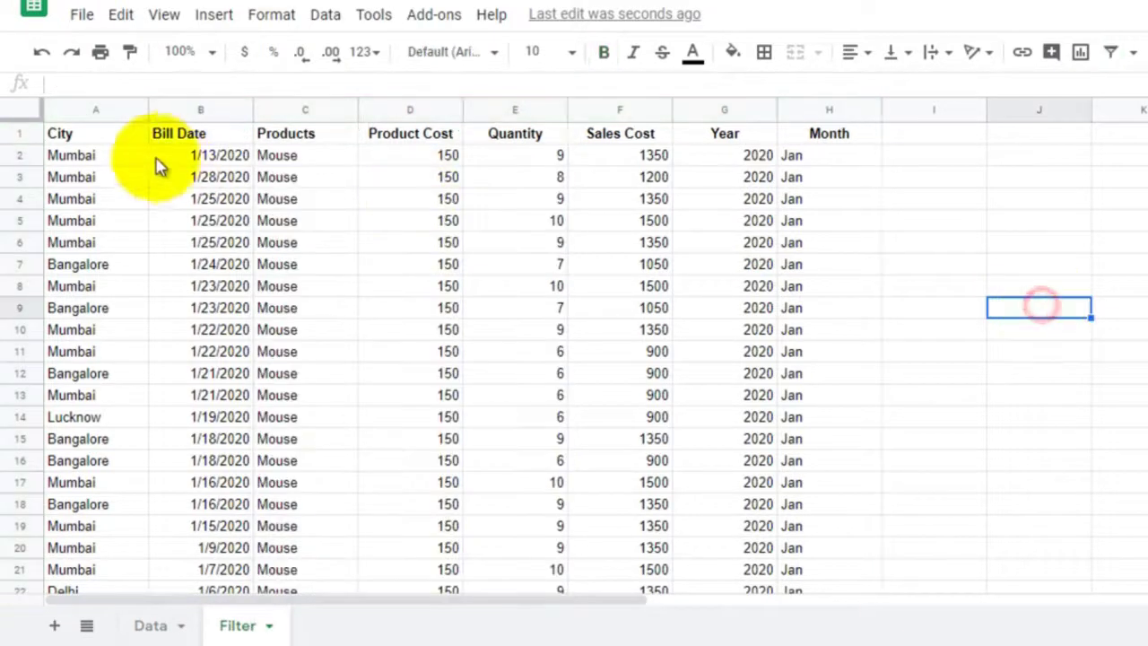
Step: Add a third condition to the FILTER formula in A2 that the Month range Data!H2:H18462 equals "Feb" and enter the formula
click(113, 141)
key(Down)
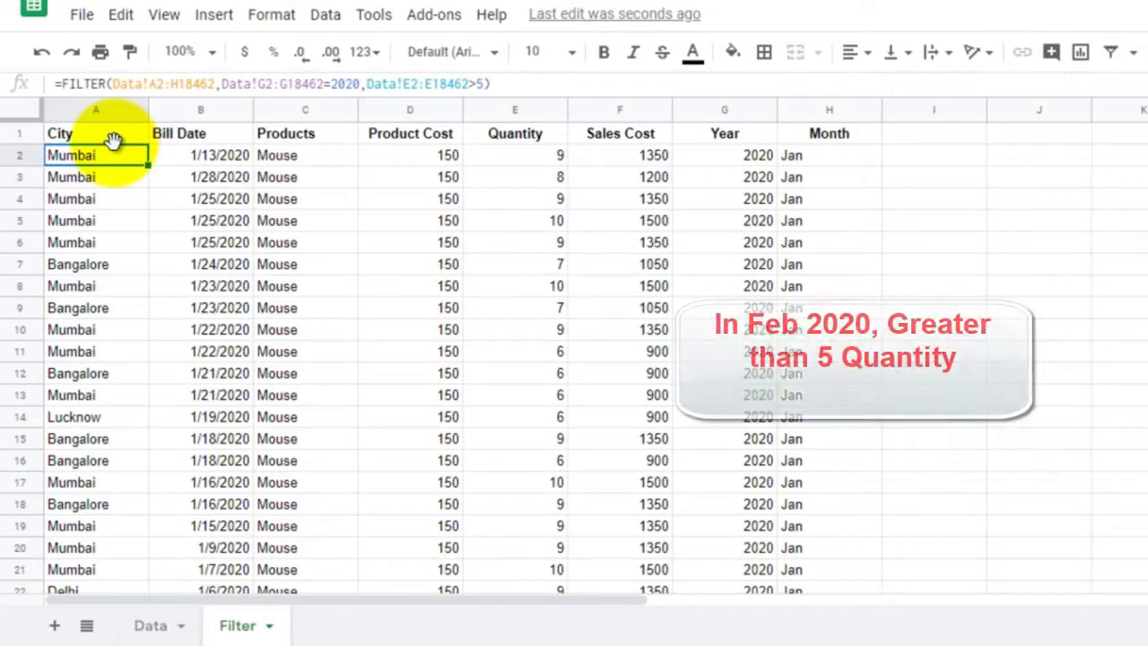
key(F2)
text(,)
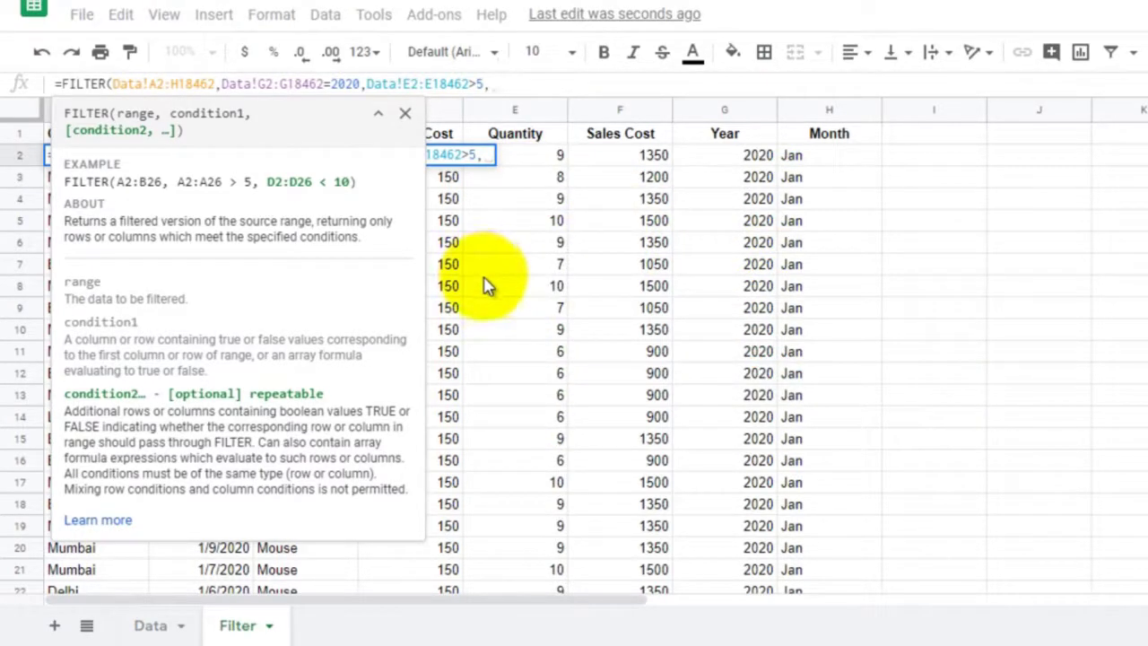
click(135, 627)
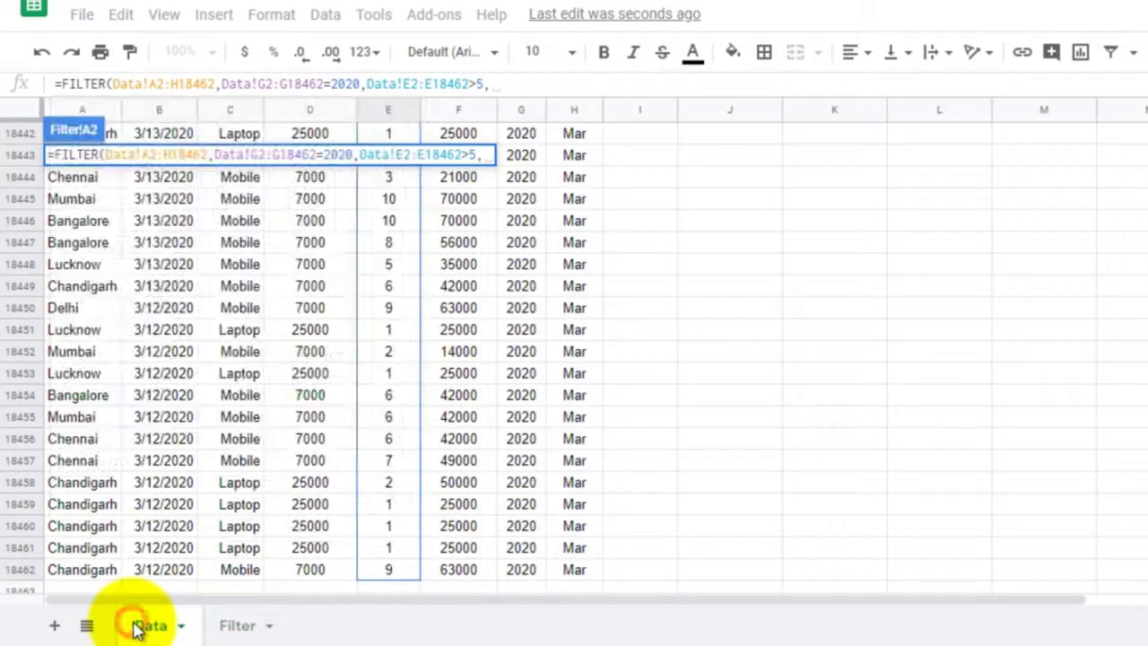
click(577, 270)
scroll(588, 377, down, 2)
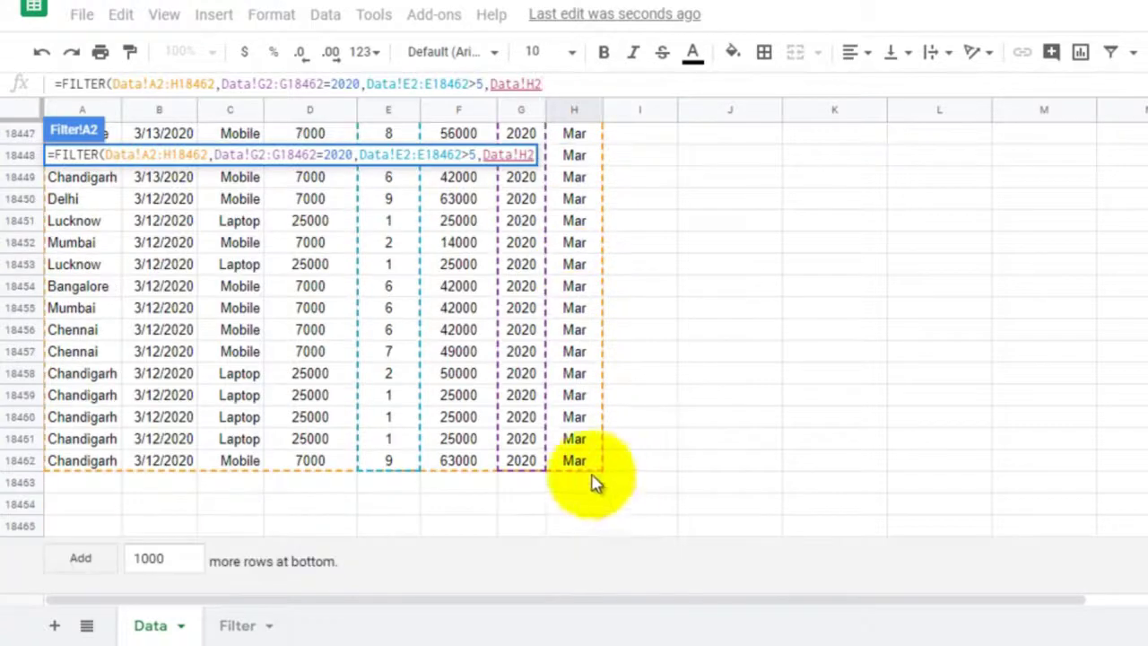
click(584, 466)
key(ctrl+shift+Up)
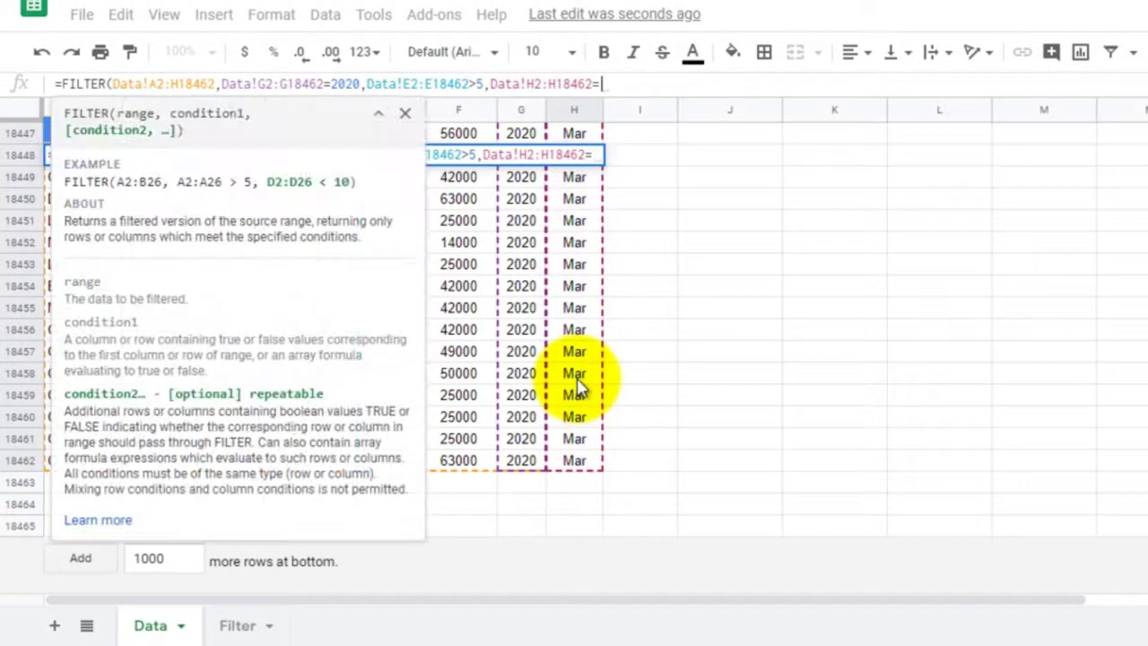
text("Feb)
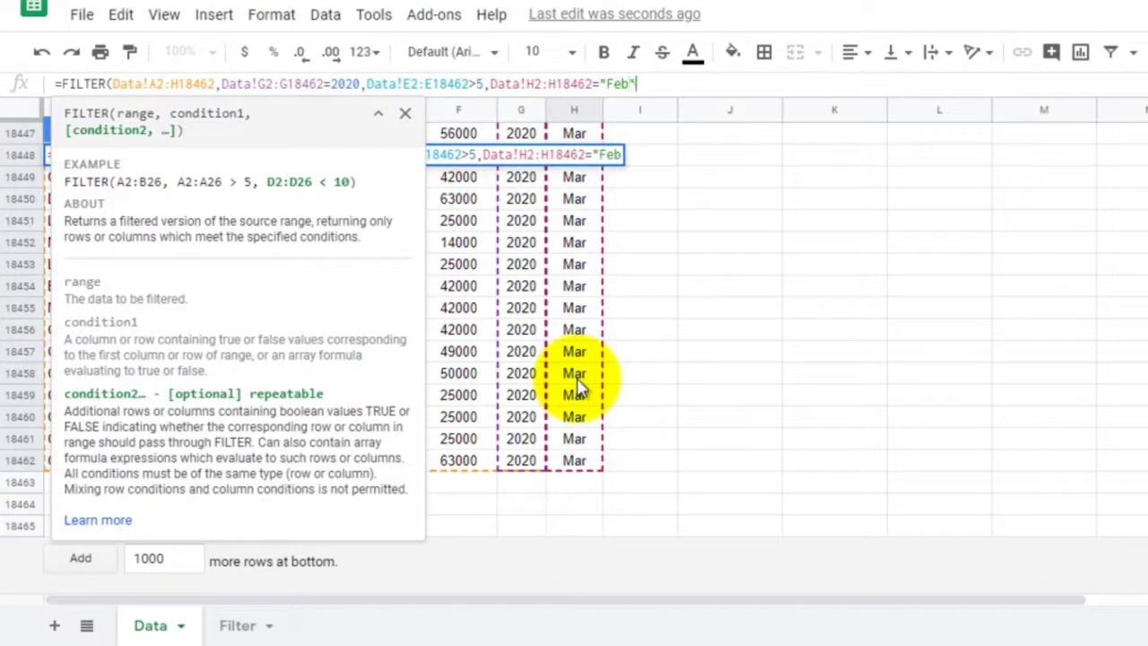
text("))
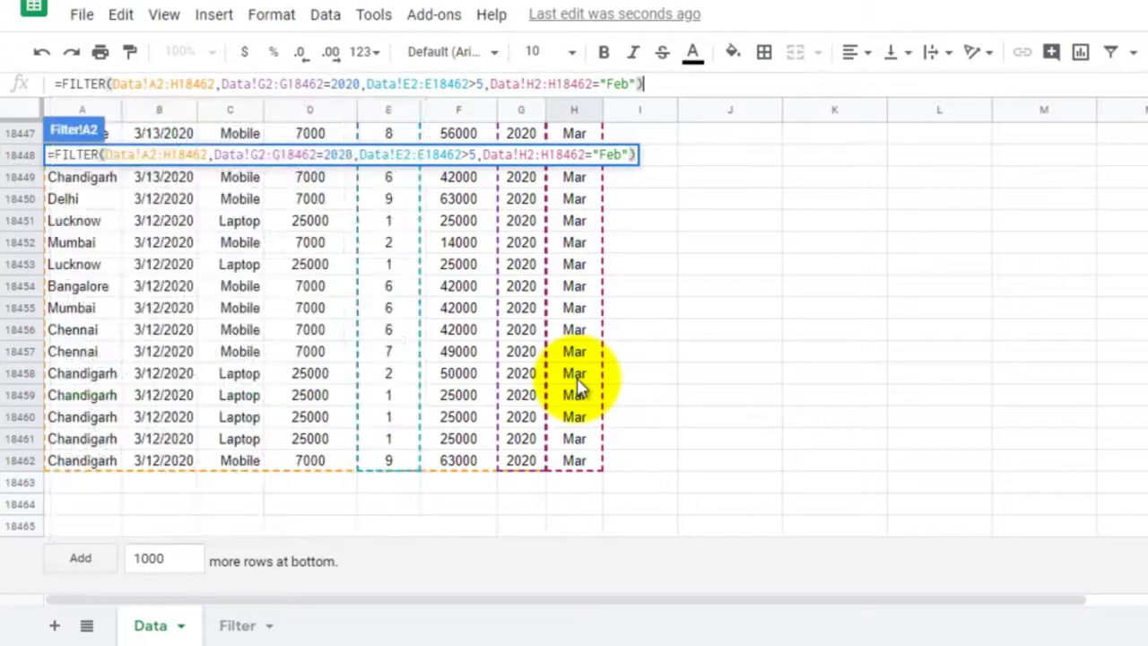
key(Return)
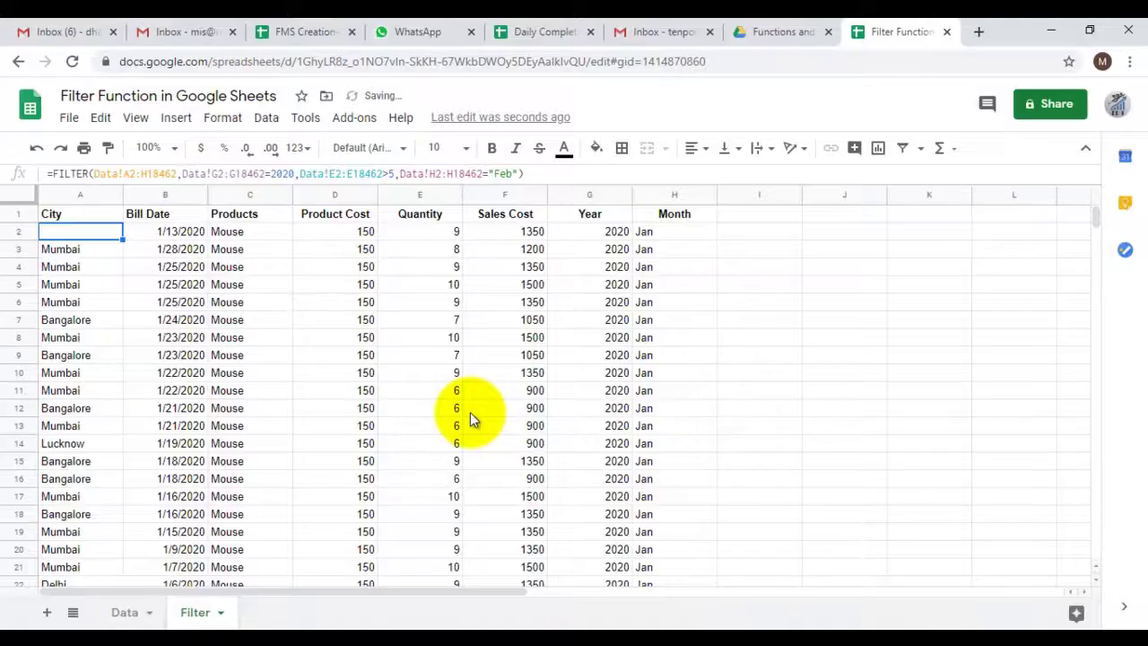
Step: Check the distinct Month values in the Filter sheet results with a temporary column filter and remove that filter
key(Right)
key(Right)
key(Right)
key(Right)
key(Right)
key(Right)
key(Right)
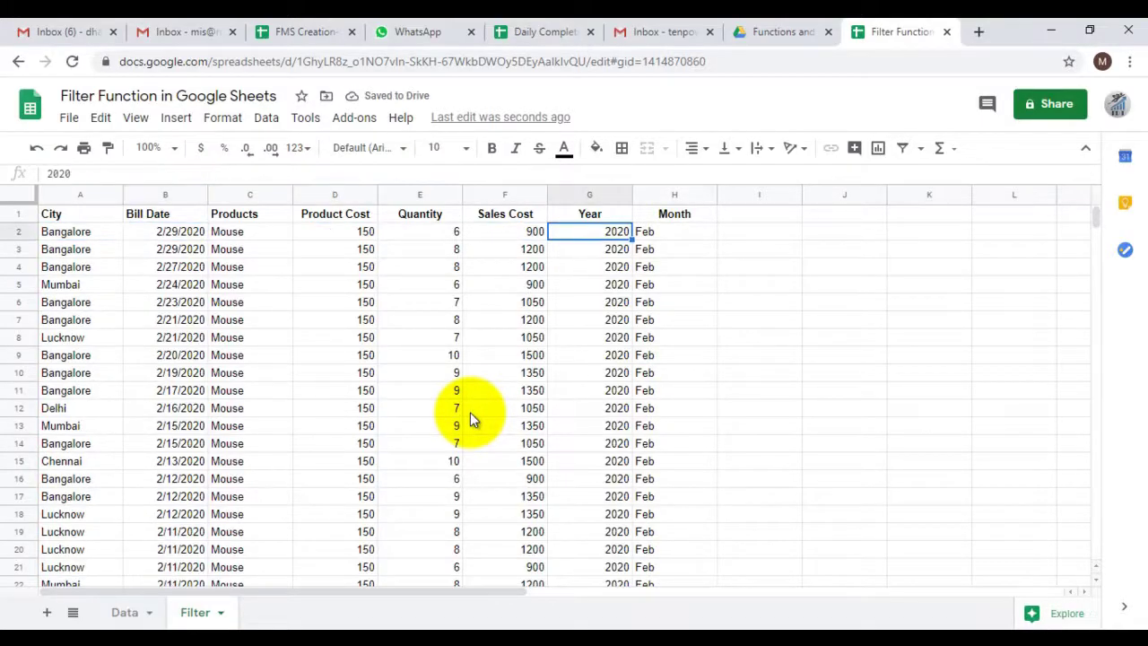
click(902, 148)
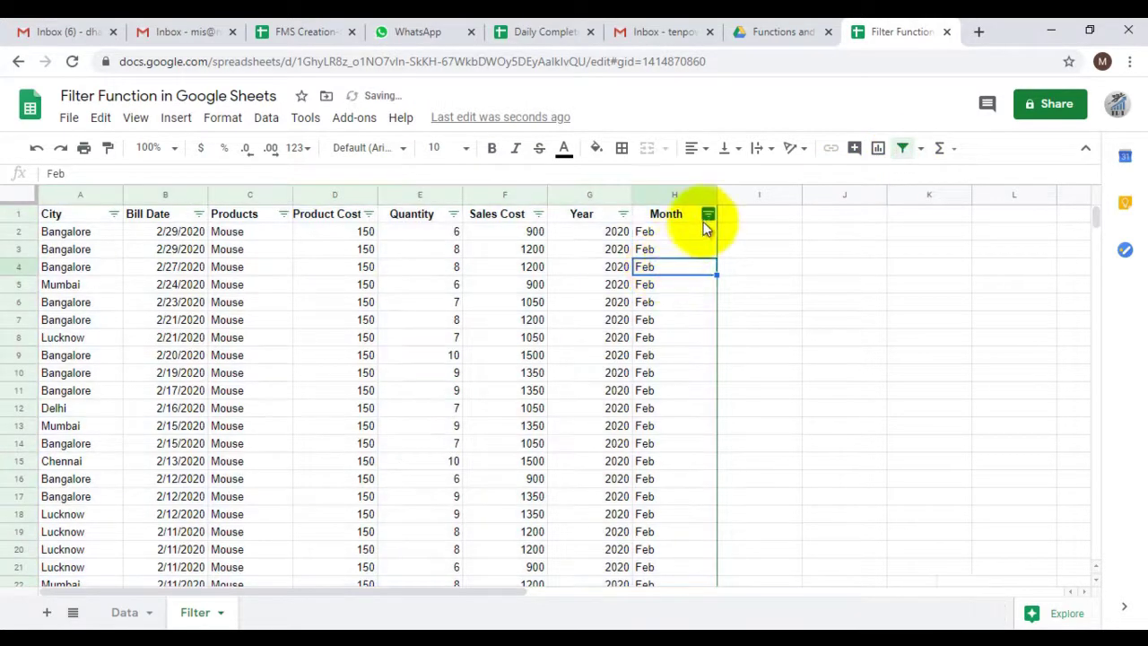
click(708, 214)
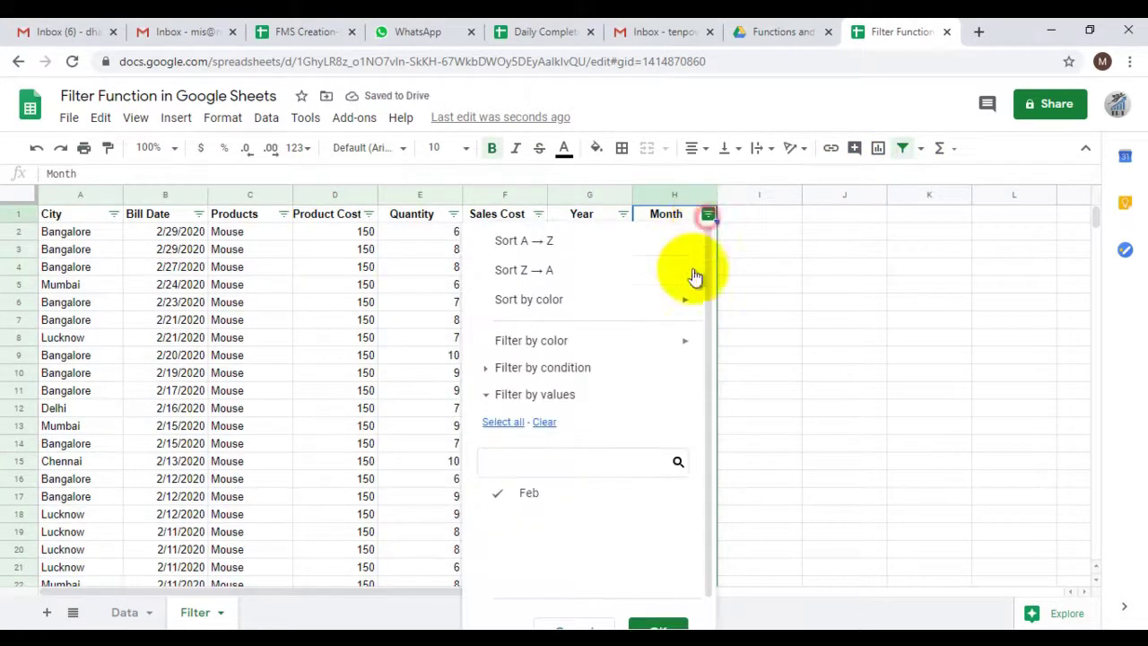
click(813, 354)
click(901, 148)
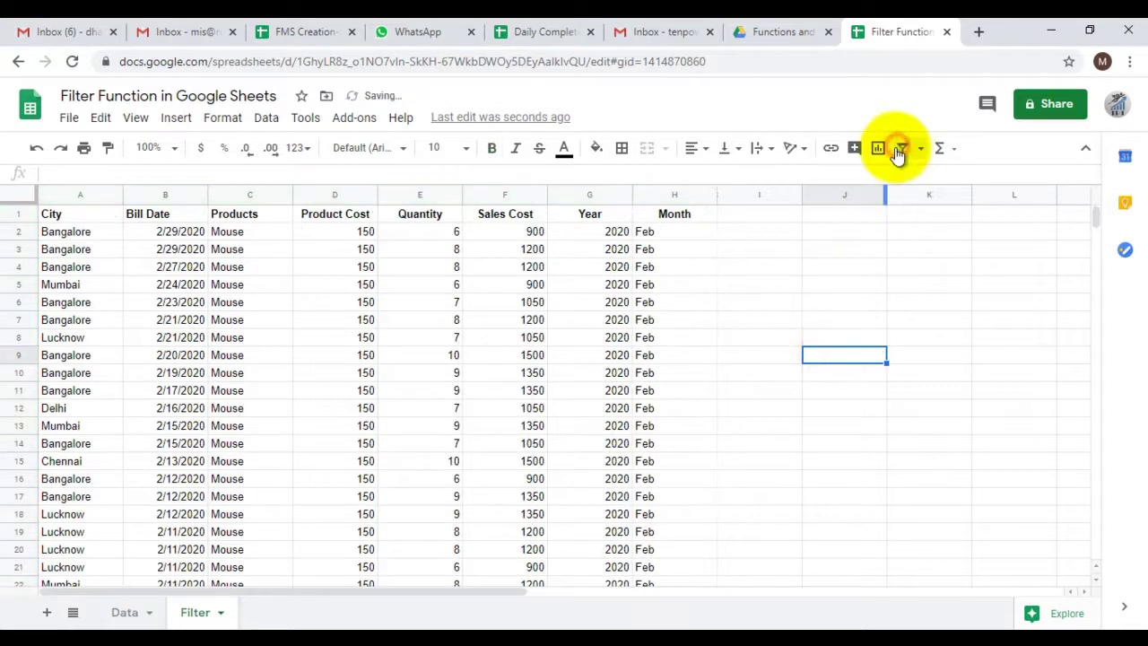
Step: Append the City range Data!A2:A18462 with an equals comparison as a fourth condition in the Filter sheet's FILTER formula
click(130, 612)
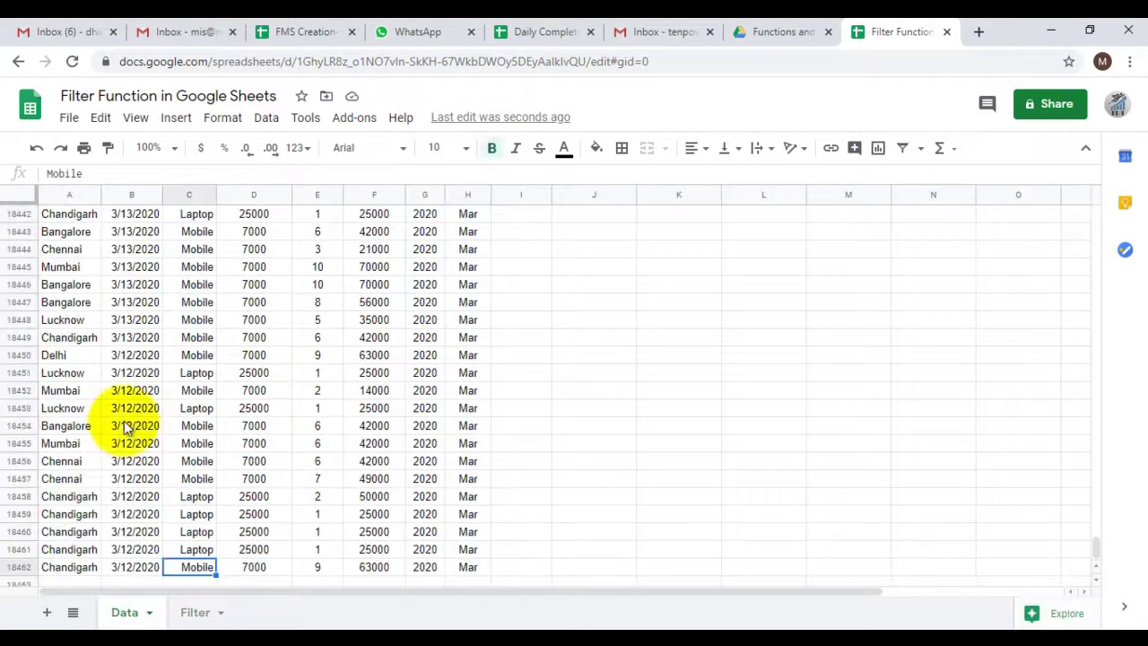
click(196, 613)
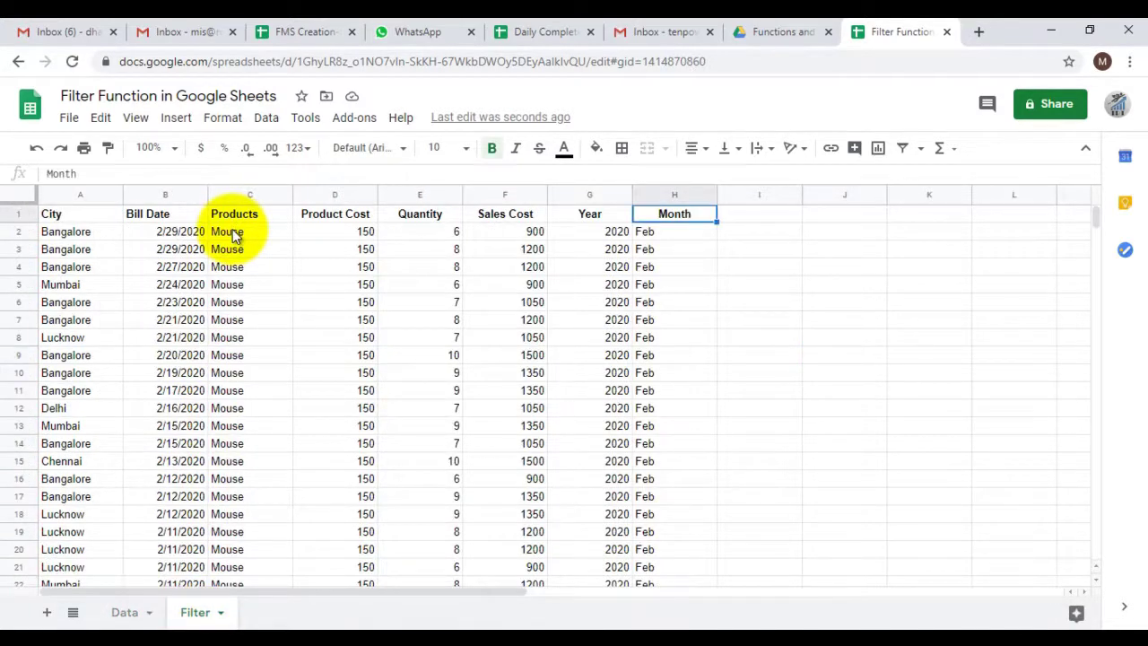
click(557, 176)
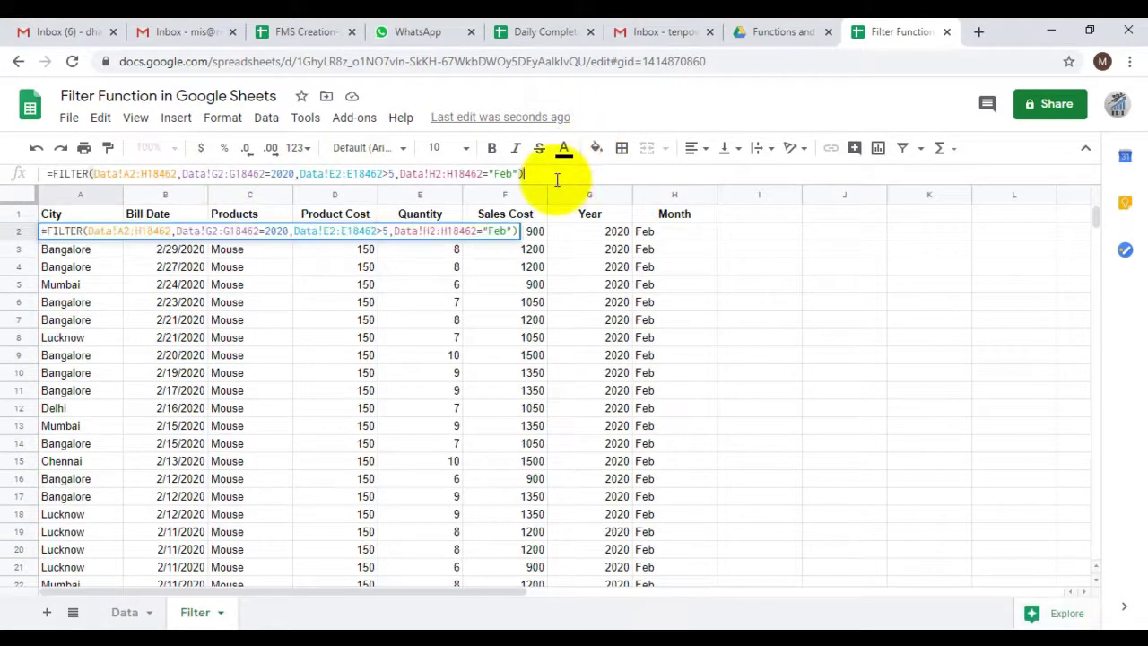
text(,)
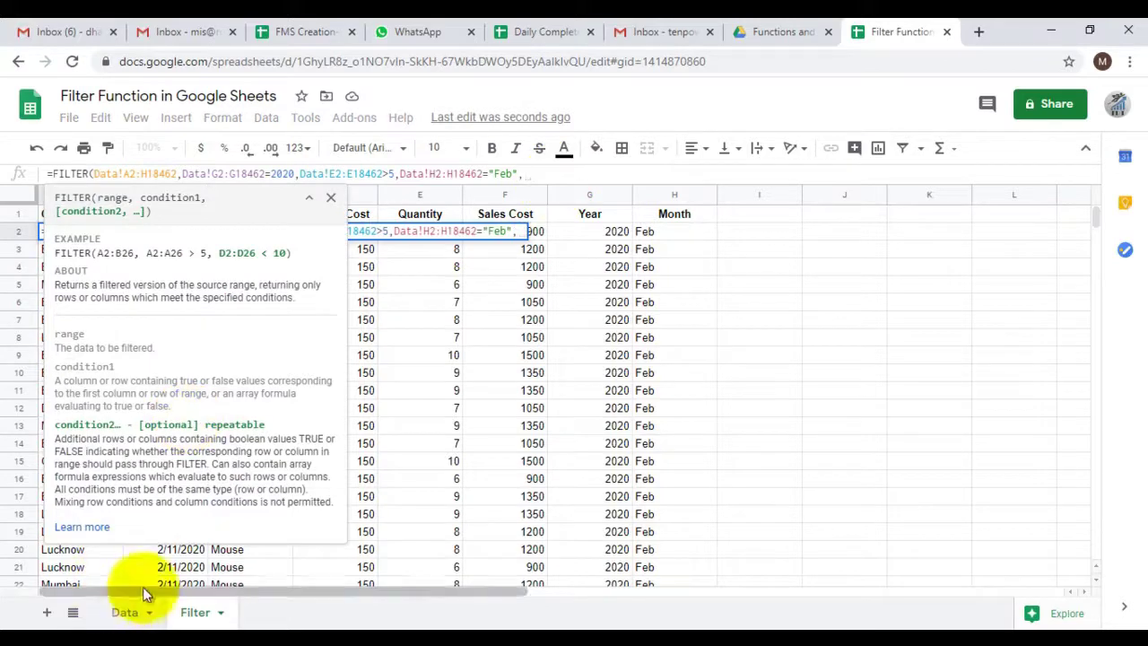
click(131, 622)
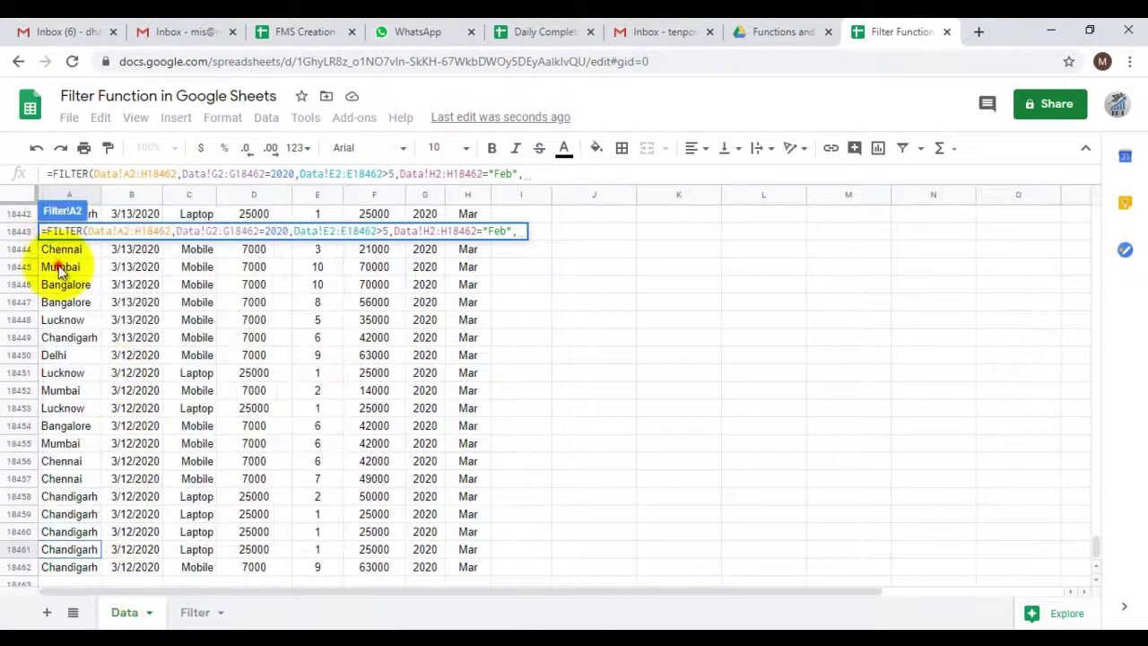
click(58, 265)
key(BackSpace)
key(BackSpace)
key(BackSpace)
key(BackSpace)
key(BackSpace)
text(2)
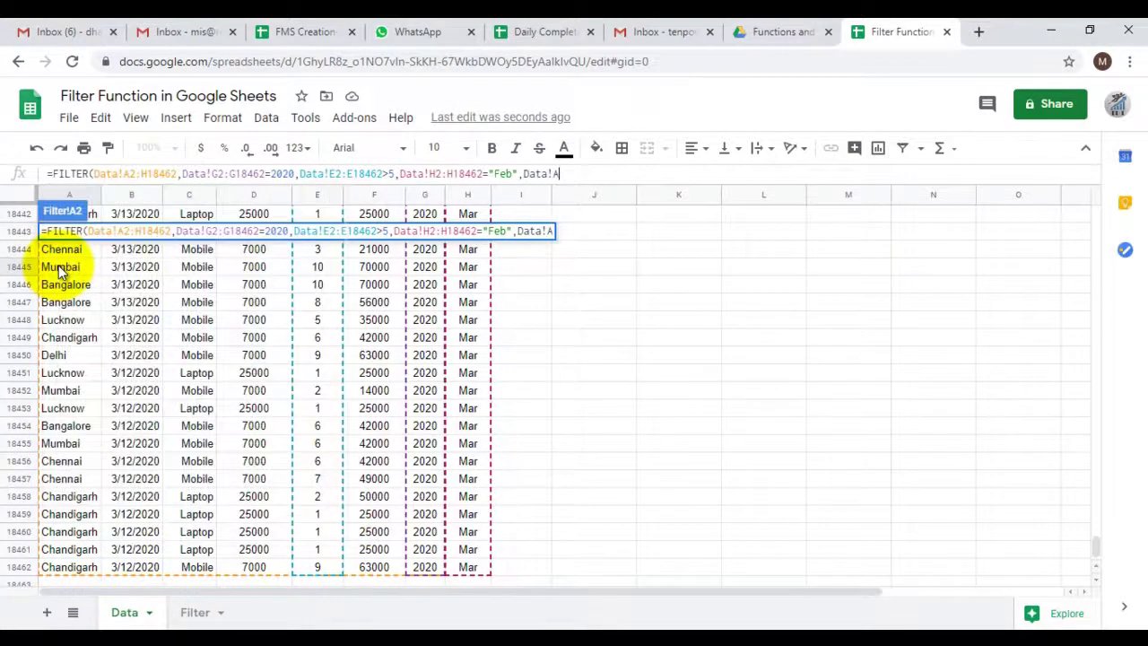
text(:A)
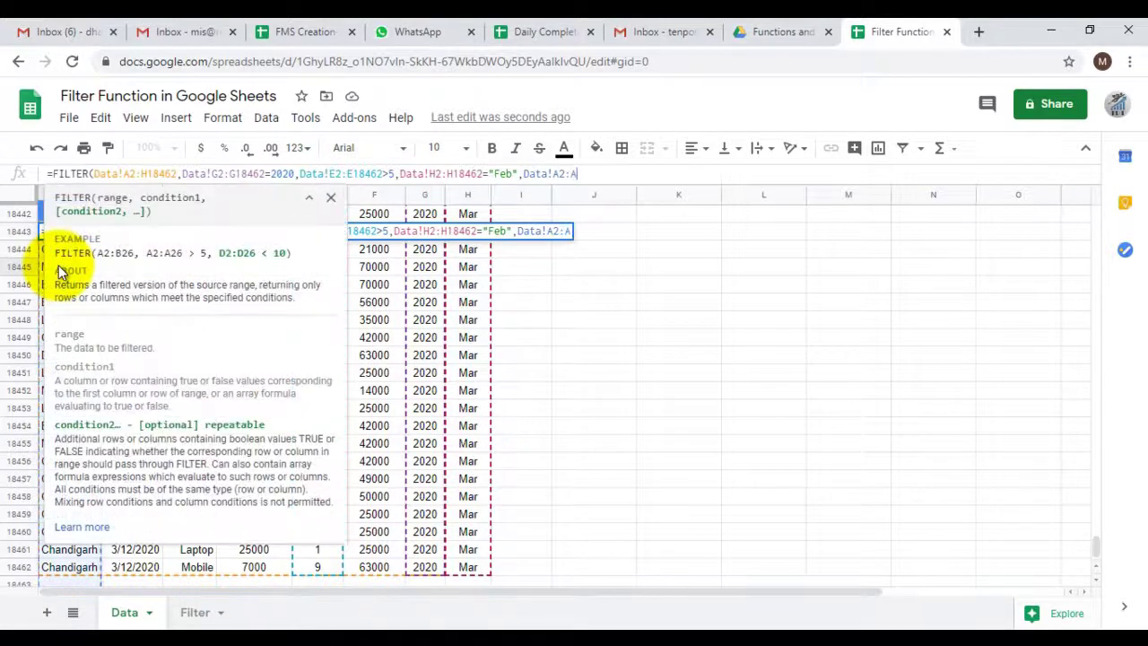
text(1846)
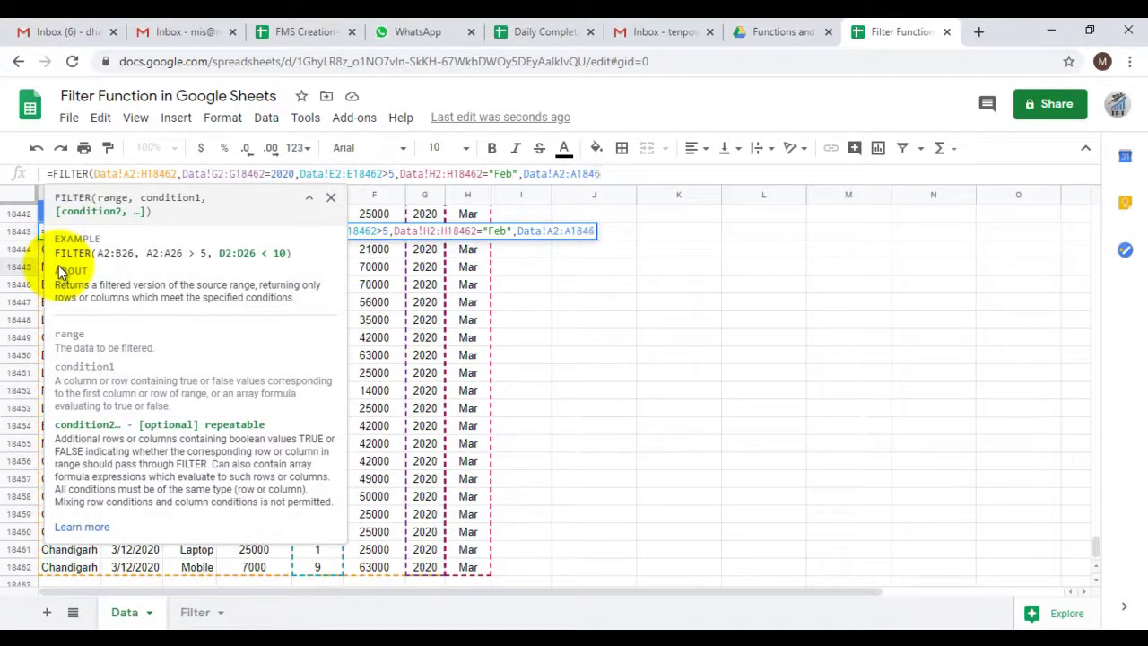
text(2=)
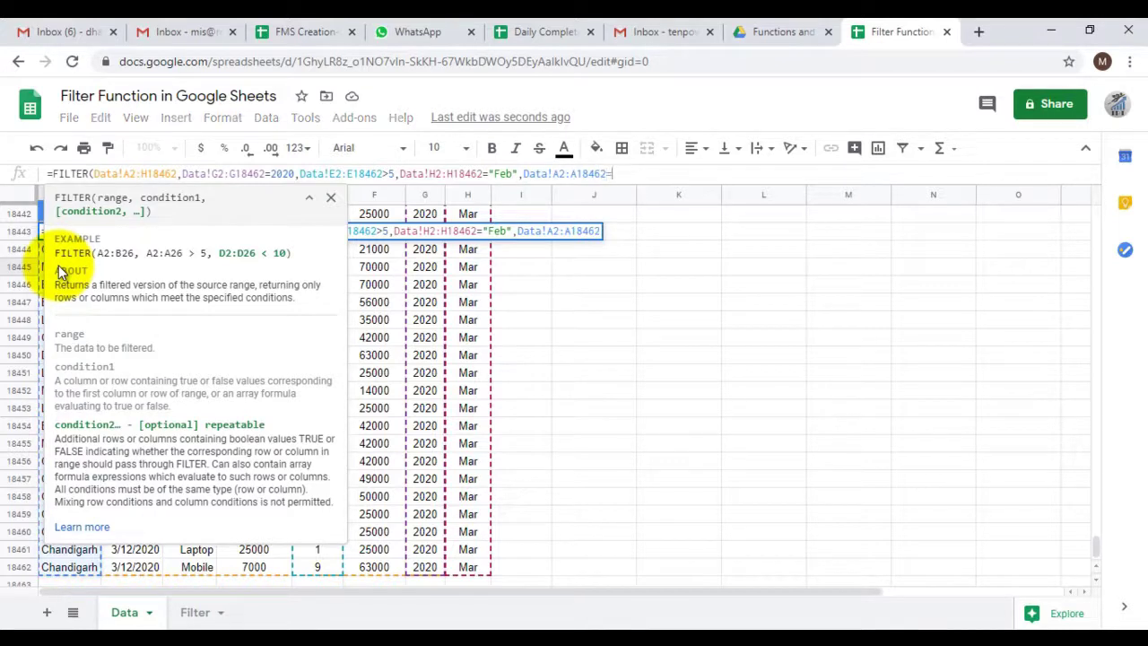
Step: Complete the City condition with the value "Delhi" and enter the formula
text(")
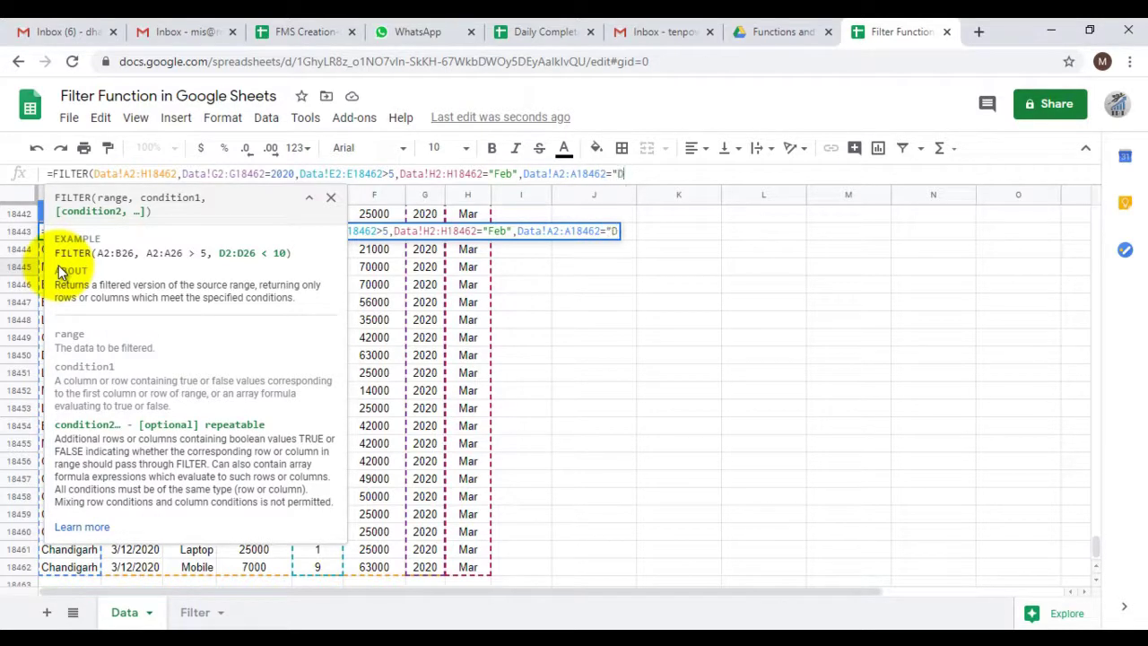
text(Delhi"))
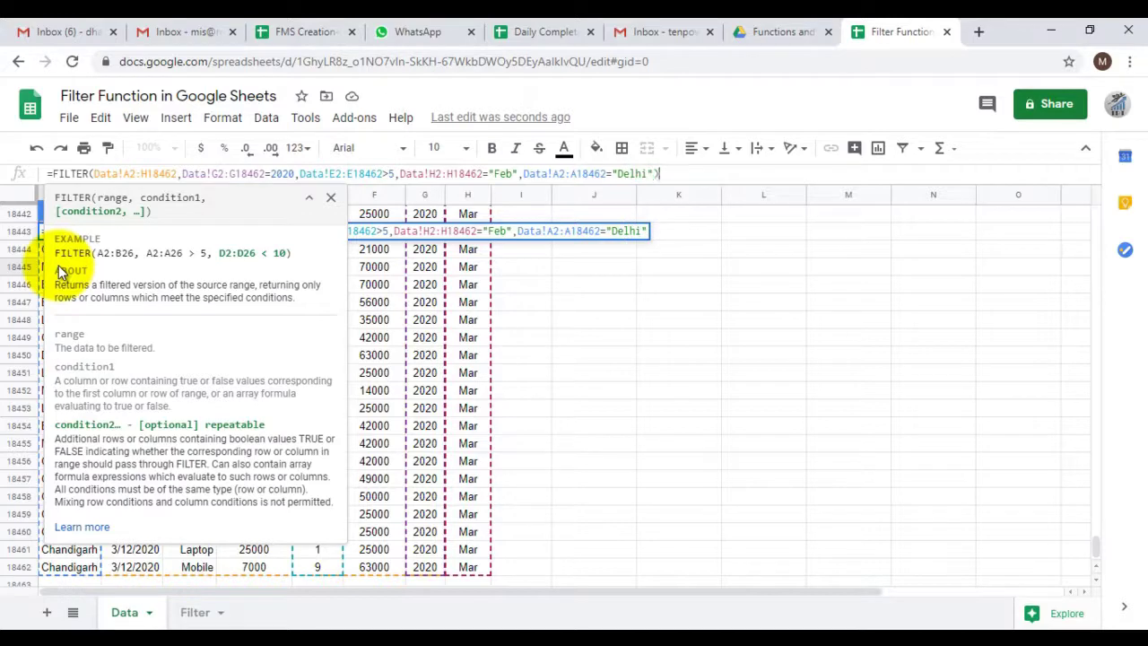
key(Return)
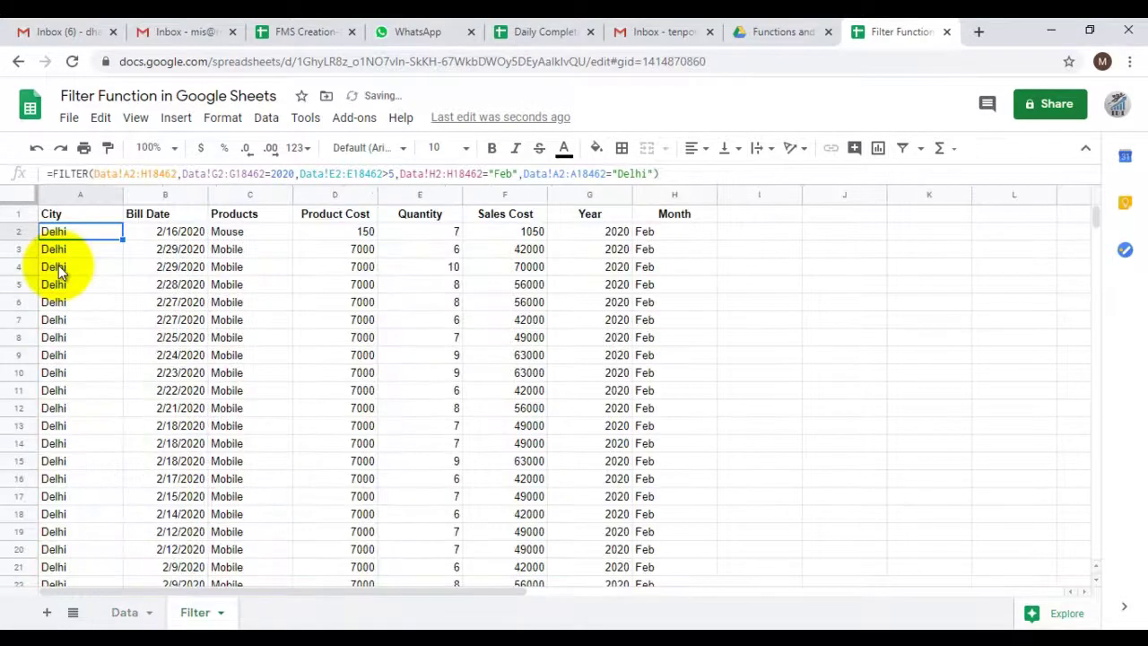
Step: Review the City results on the Filter sheet from the first to the last row, plus the Year column
key(ctrl+shift+Down)
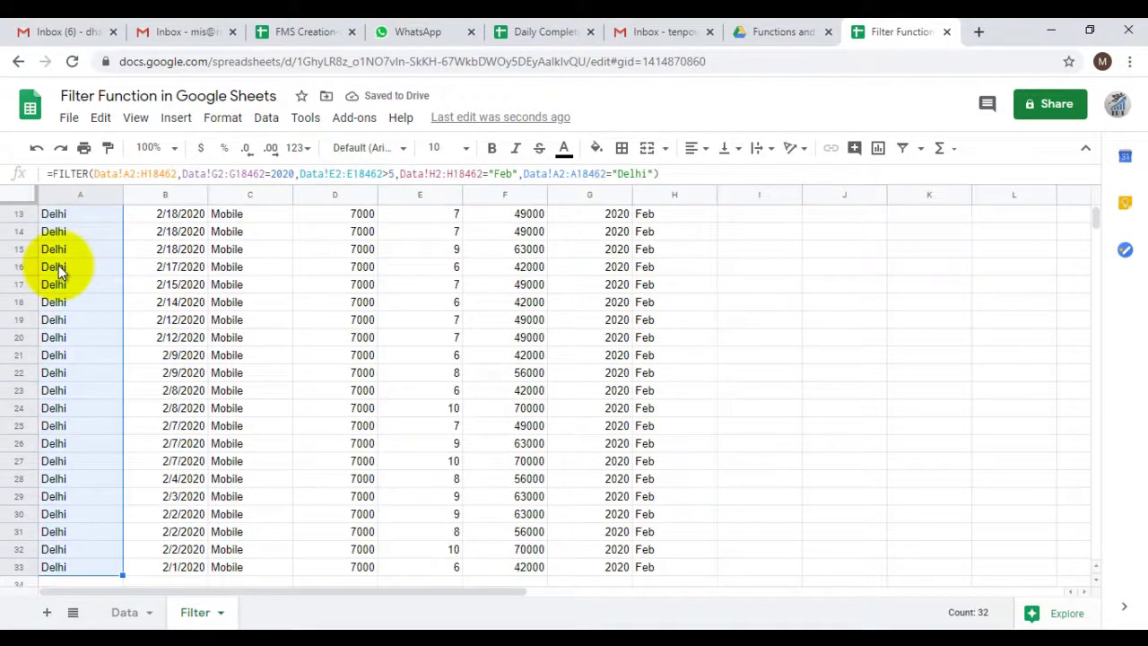
key(ctrl+Up)
click(586, 214)
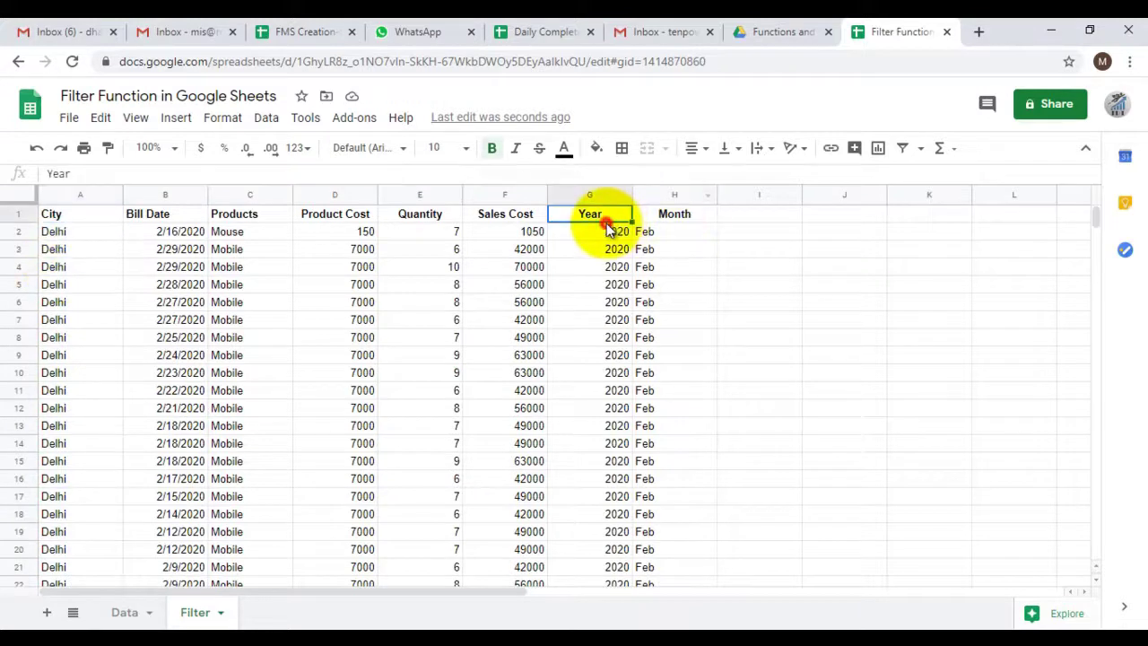
key(ctrl+Left)
Step: Append the Bill Date range Data!B2:B18462 with a greater-than comparison as a fifth condition in the Filter sheet's FILTER formula
click(109, 232)
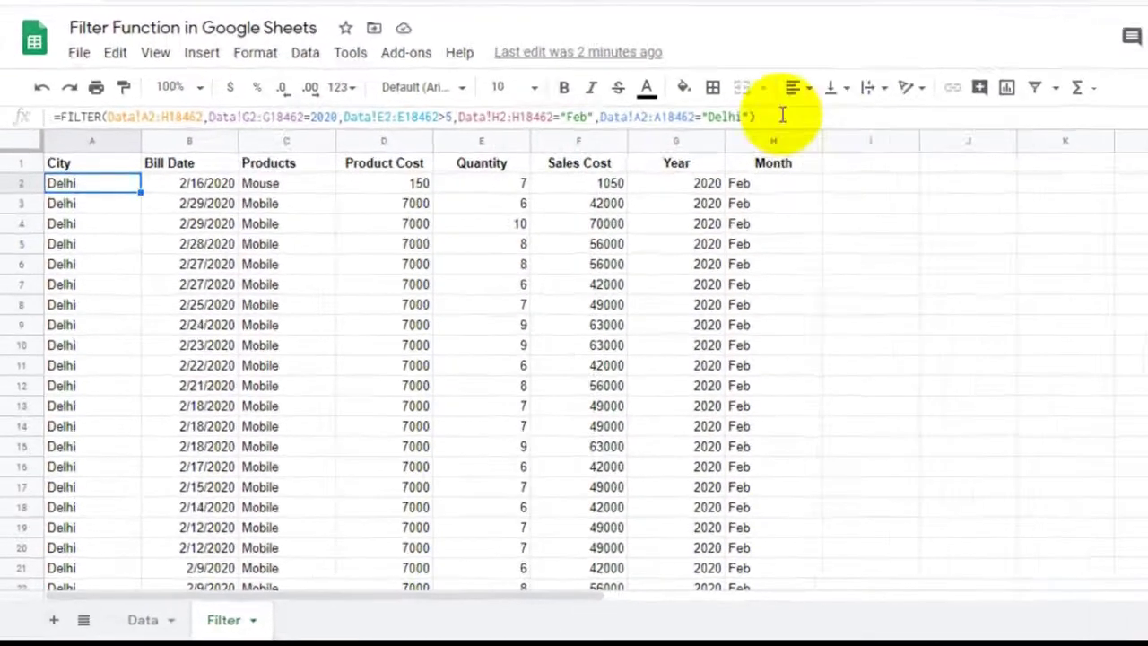
click(673, 173)
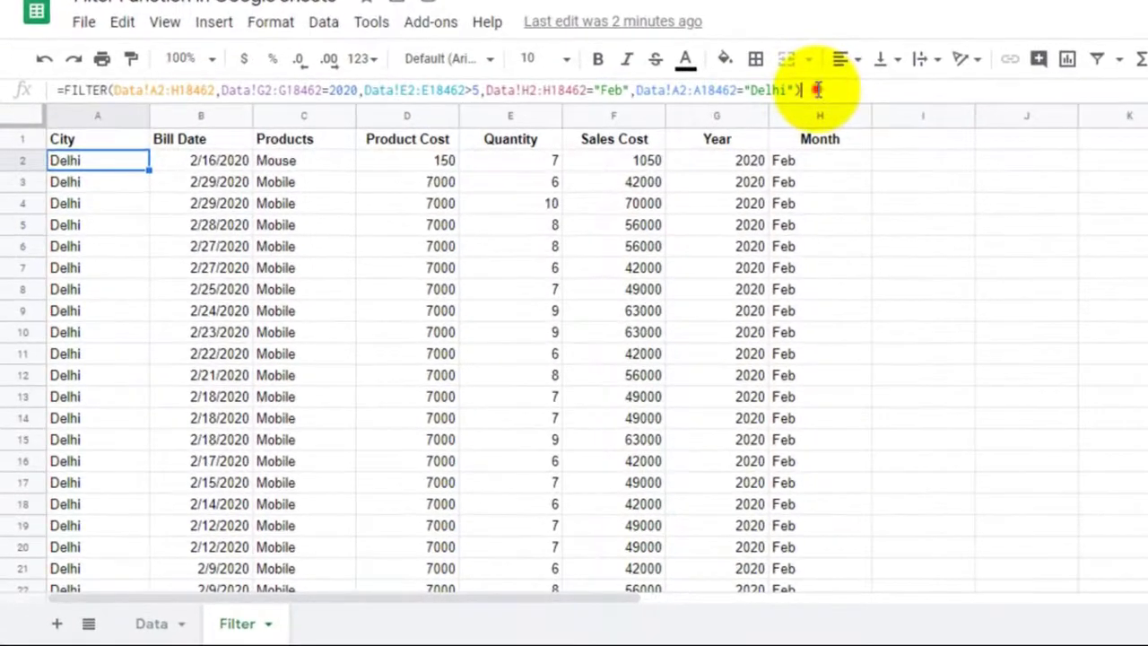
key(BackSpace)
text(,)
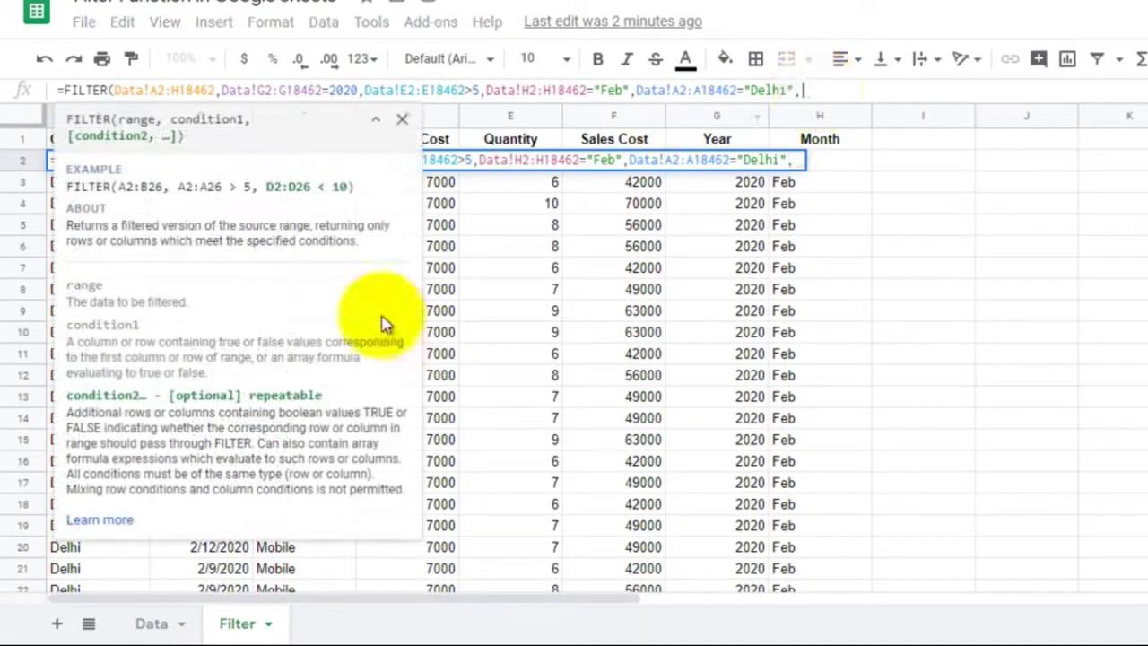
click(154, 623)
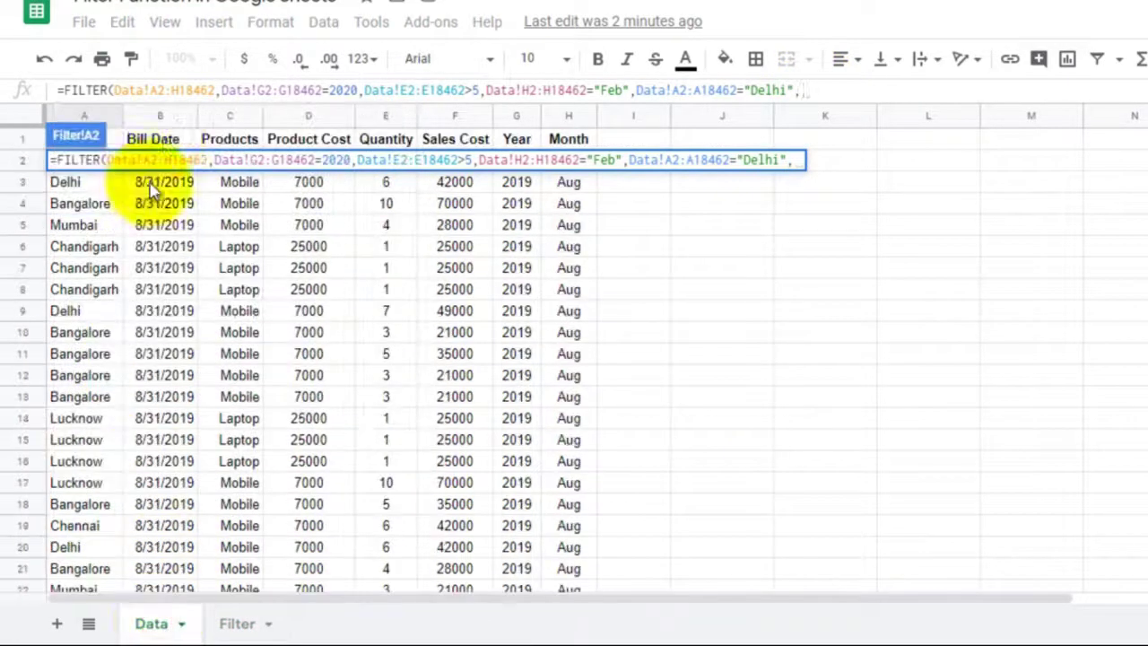
click(160, 183)
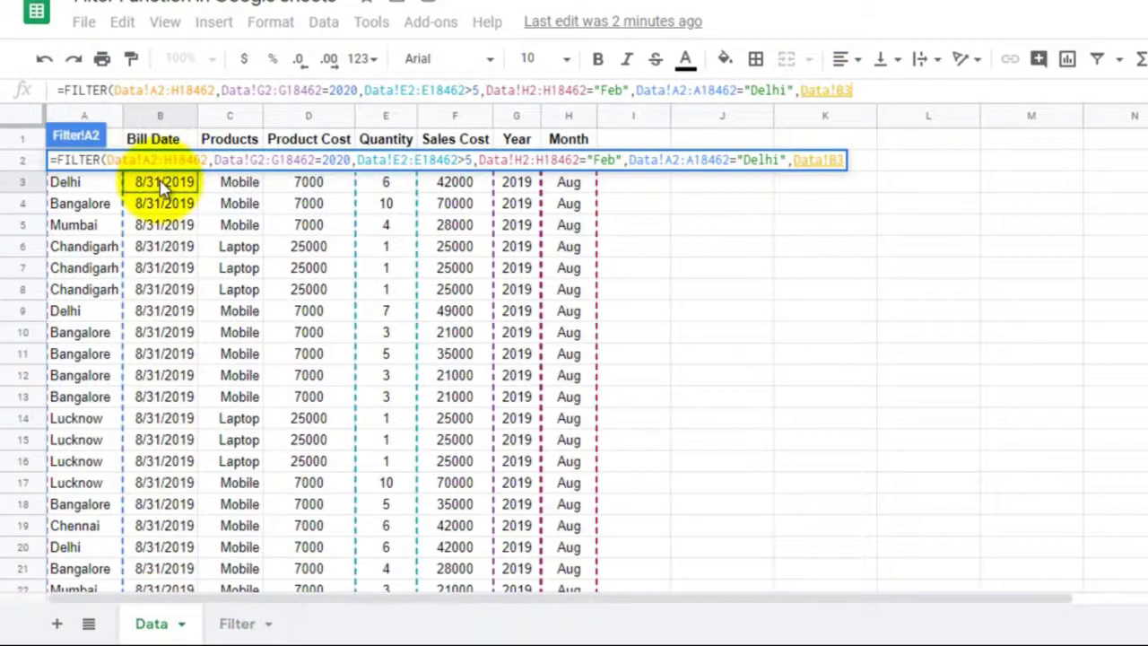
key(Up)
click(380, 121)
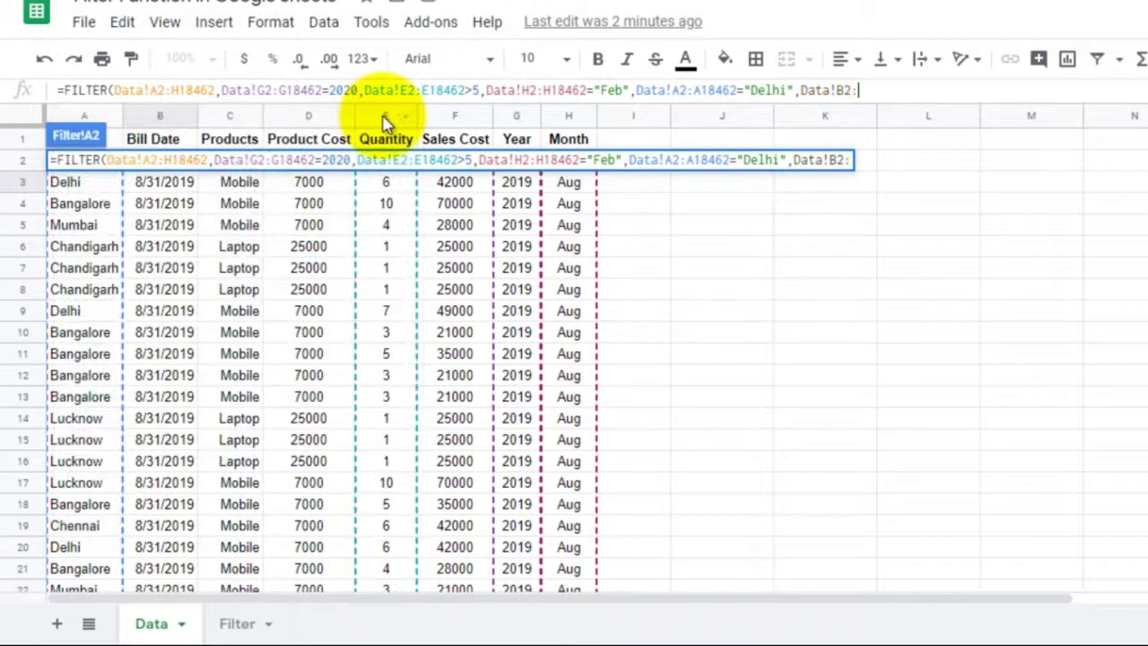
text(:B18)
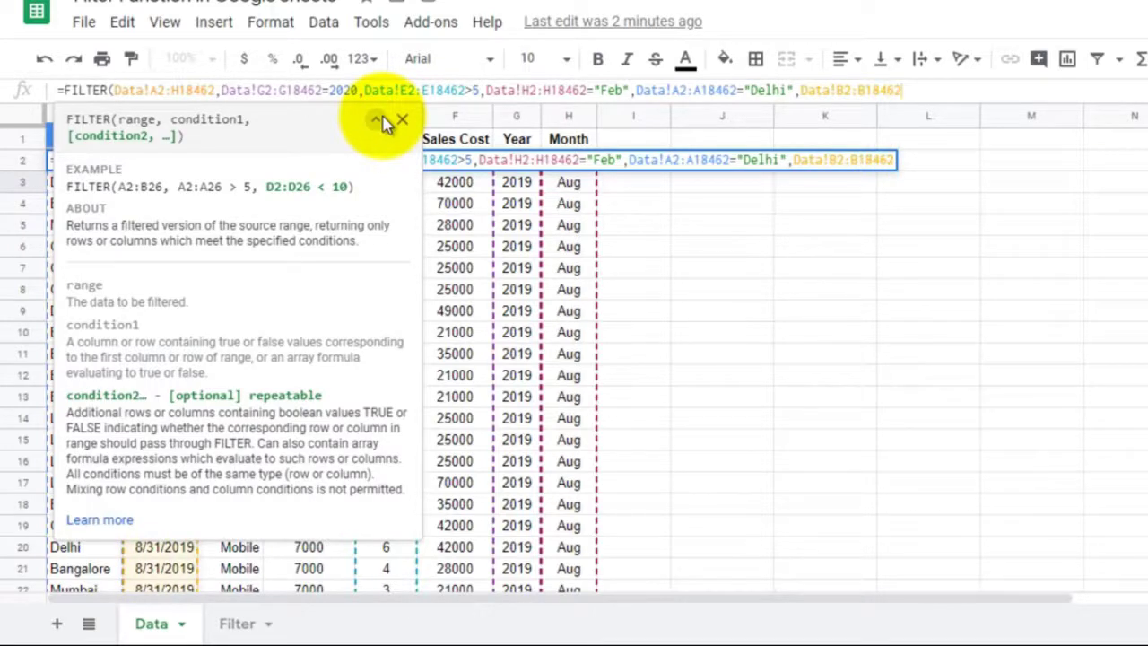
text(462>)
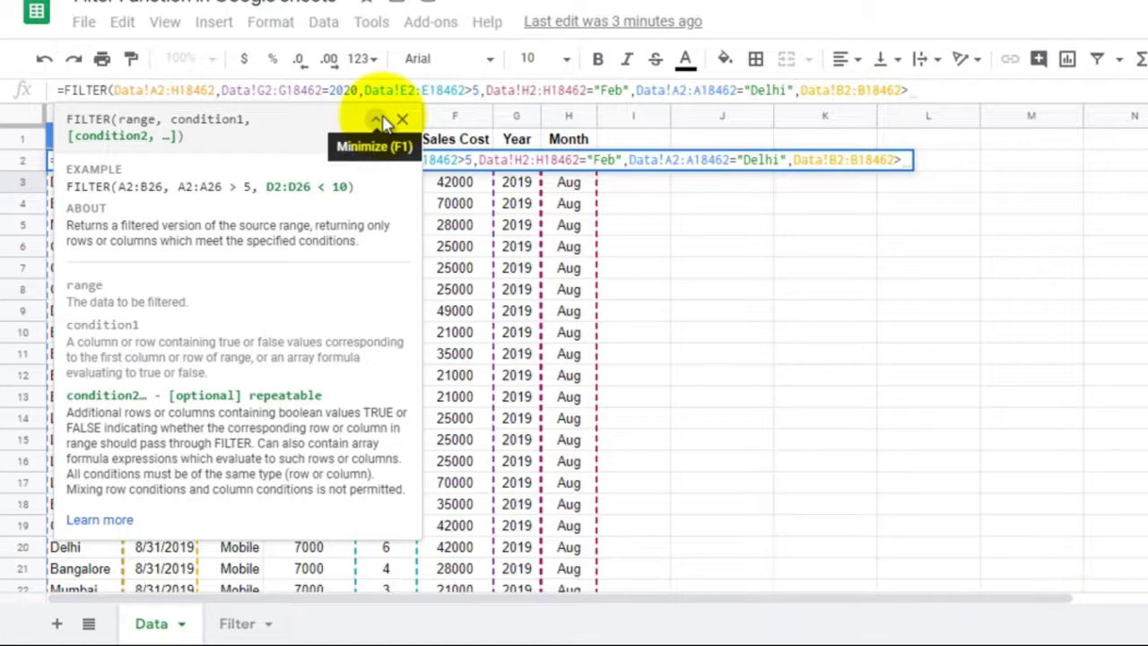
Step: Complete the Bill Date condition with DATEVALUE("2020-2-15") and enter the formula
text(dat)
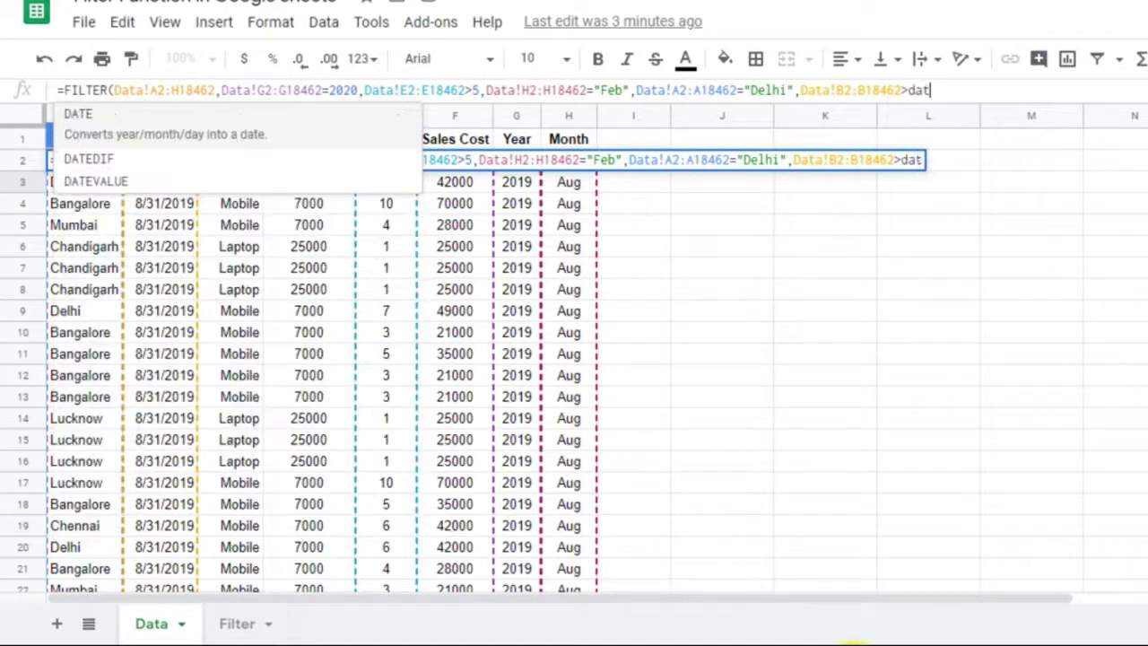
text(eva)
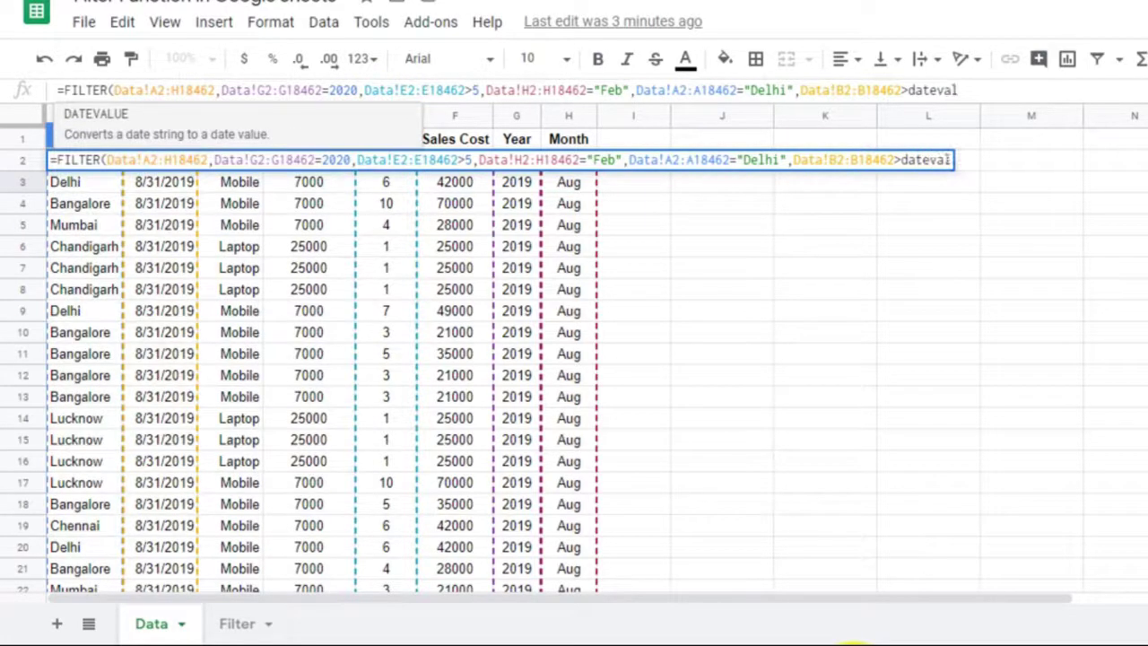
text(l)
key(Tab)
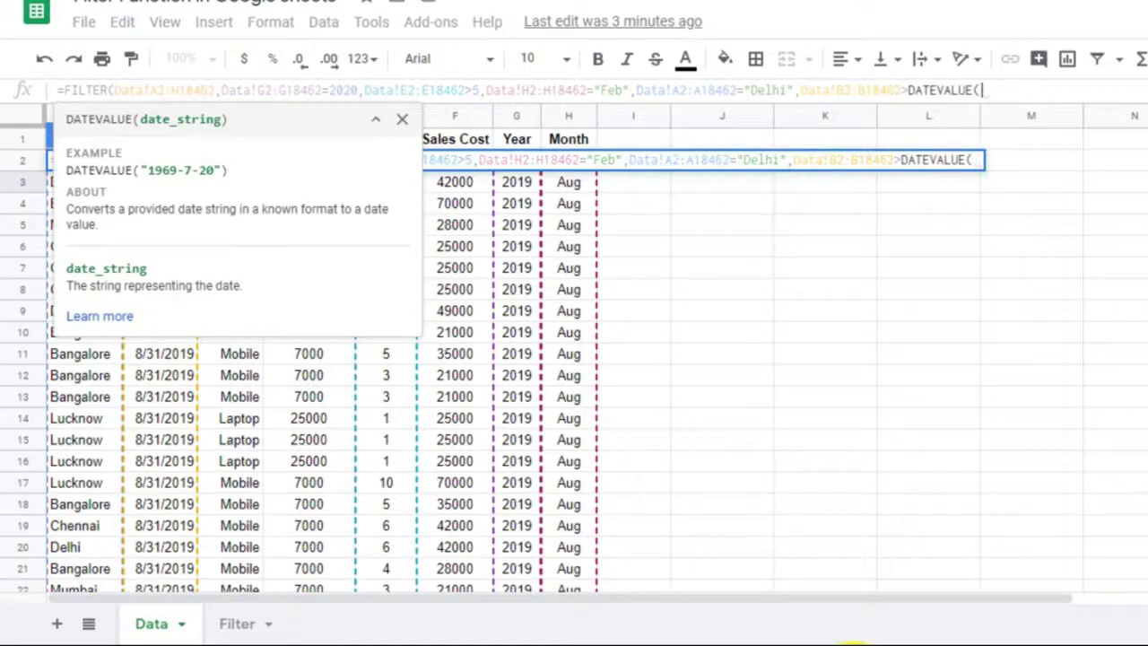
text("2020-2-15)
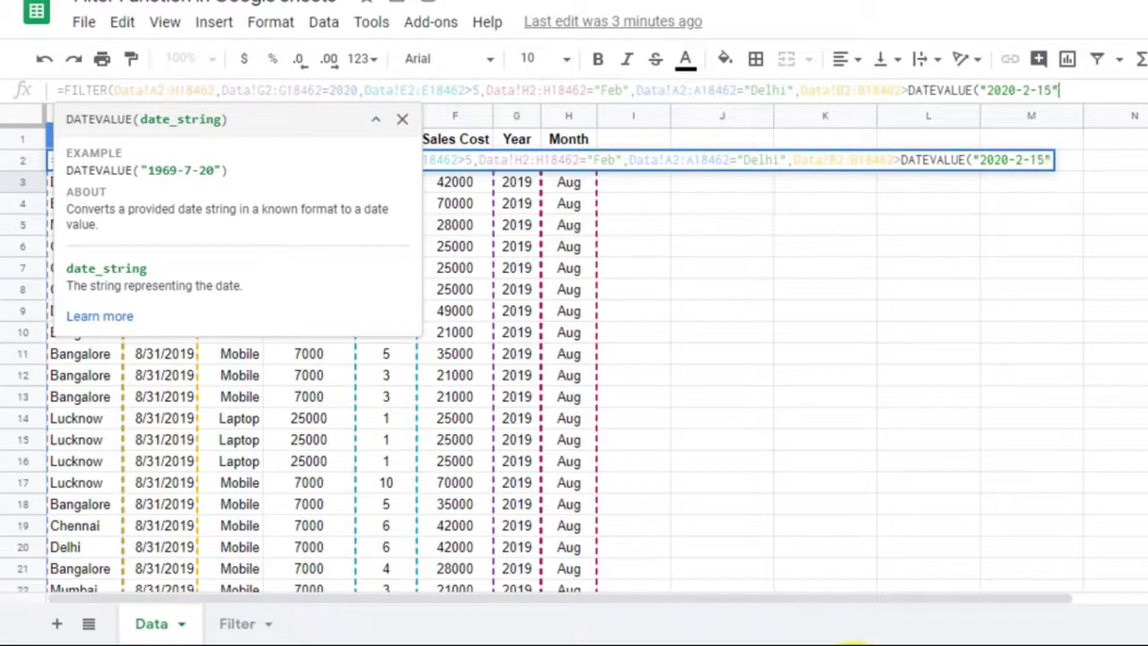
text())
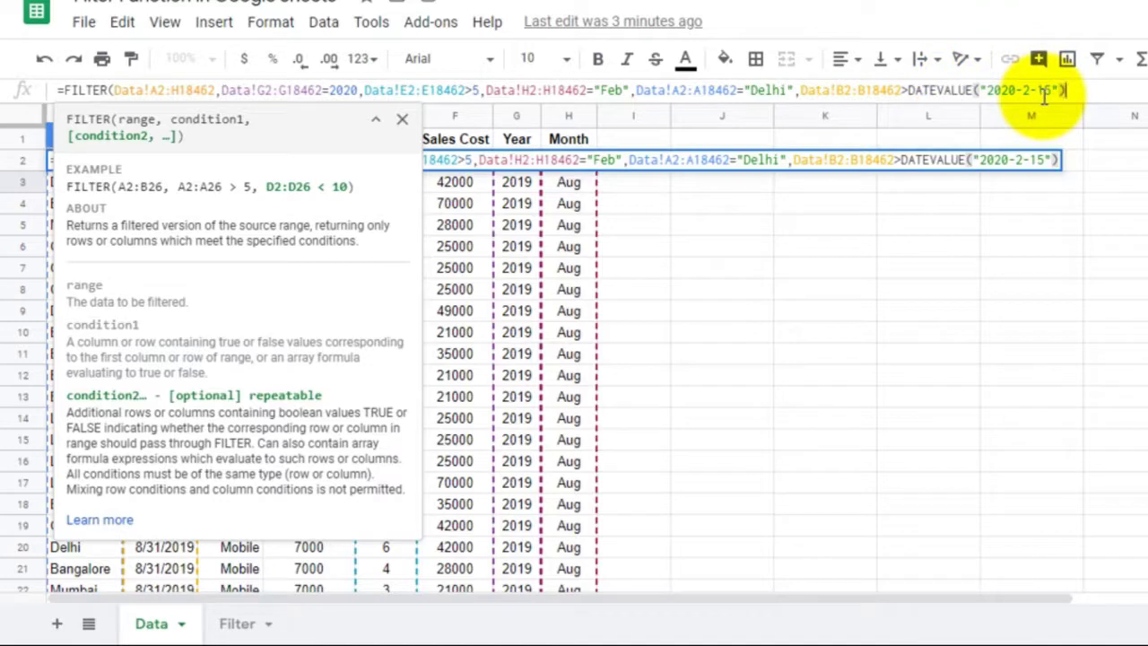
text())
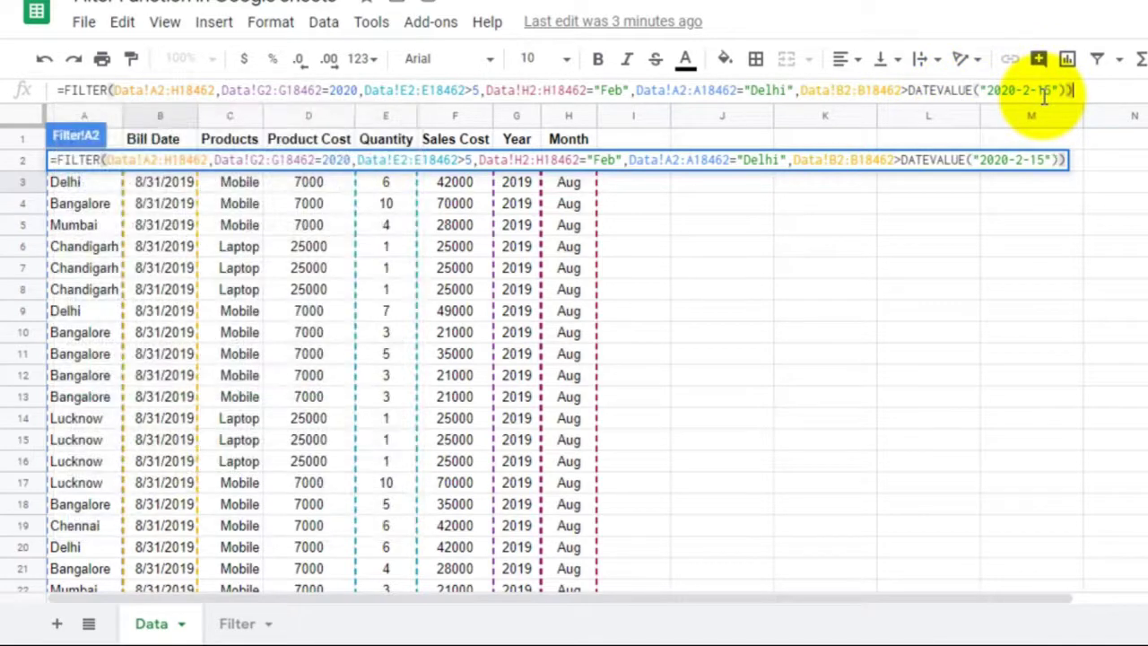
key(Return)
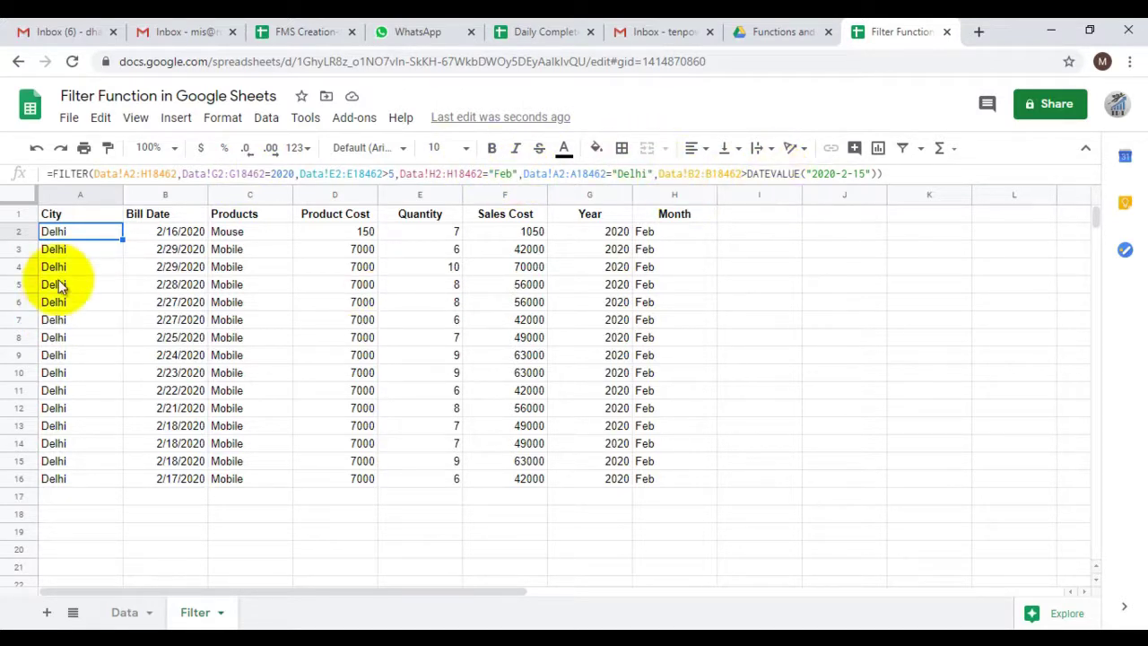
Step: Clear the formula in A2 of the Filter sheet and start a new FILTER formula there over Data!A2:H18462
key(Delete)
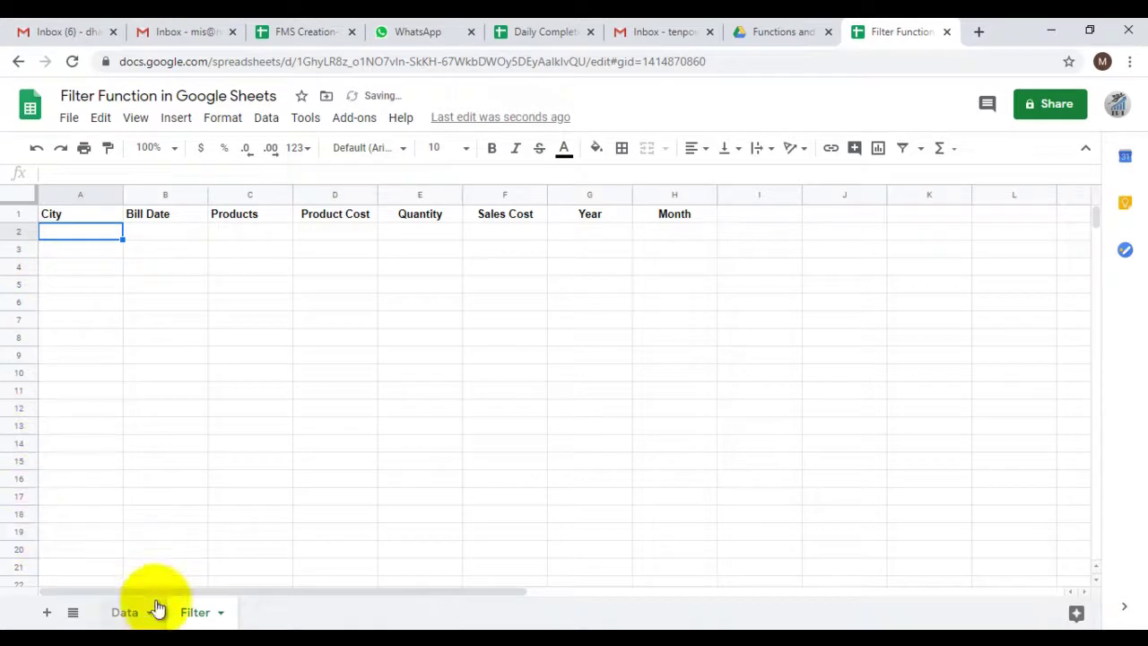
click(127, 613)
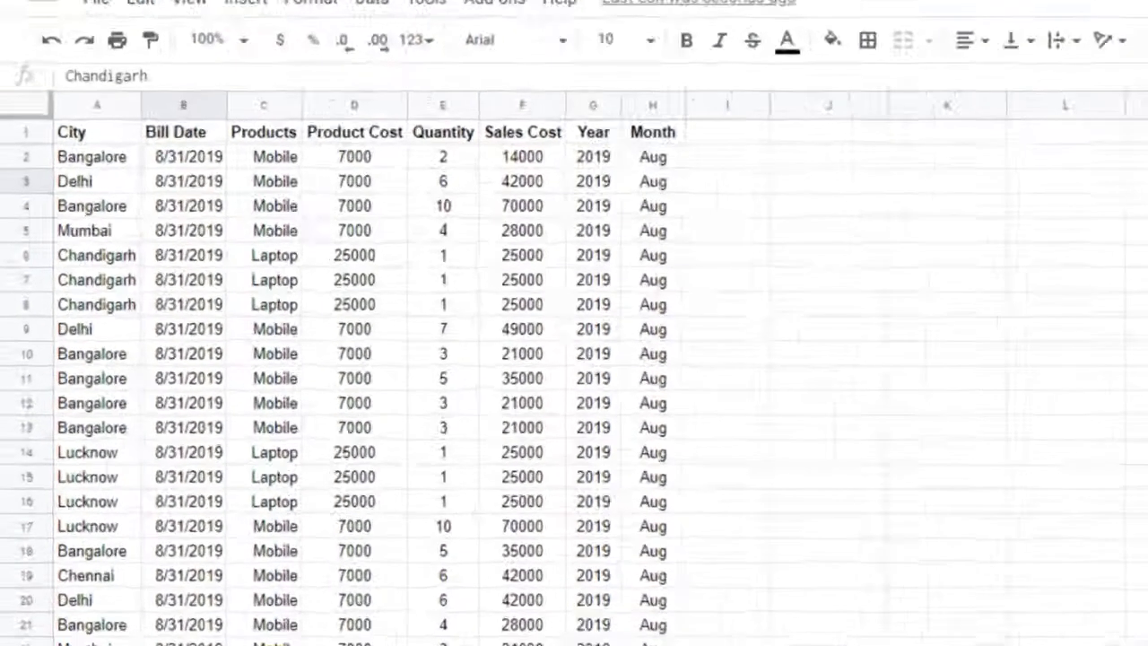
click(244, 569)
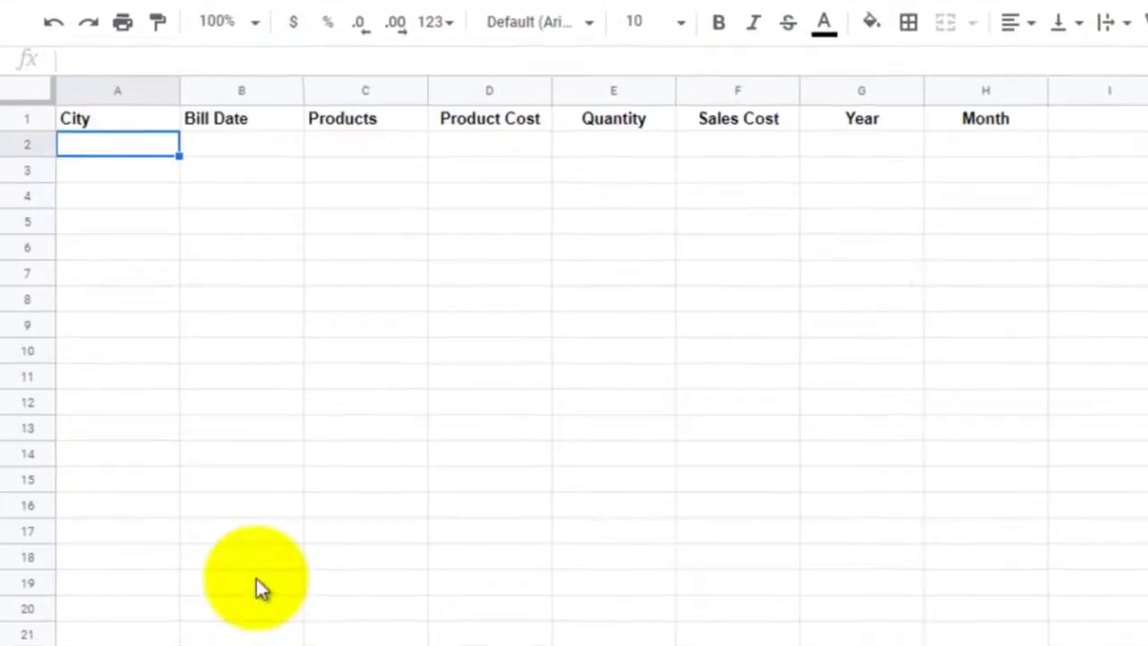
text(=filter)
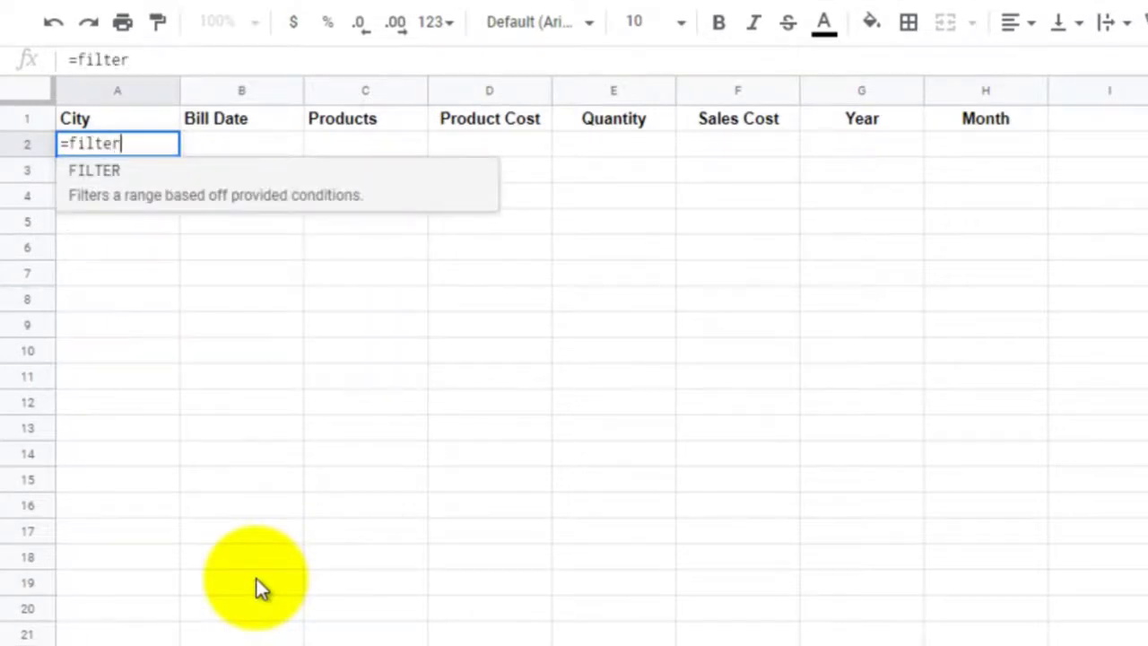
key(Tab)
key(ctrl+shift+Page_Up)
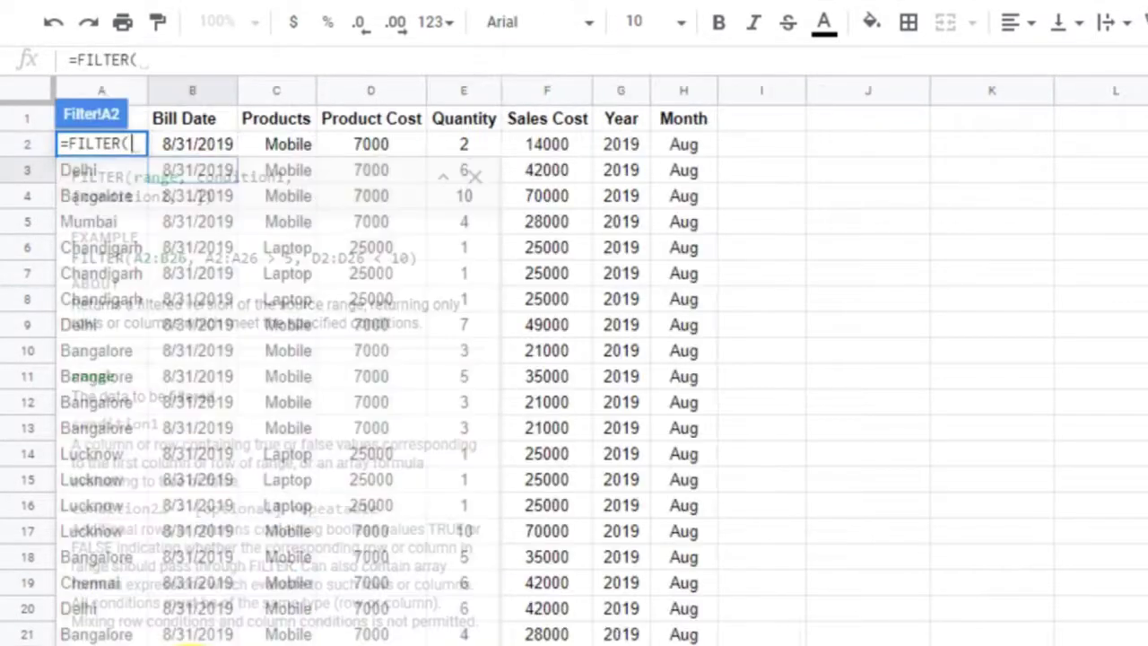
click(101, 144)
key(ctrl+shift+Down)
key(ctrl+shift+Right)
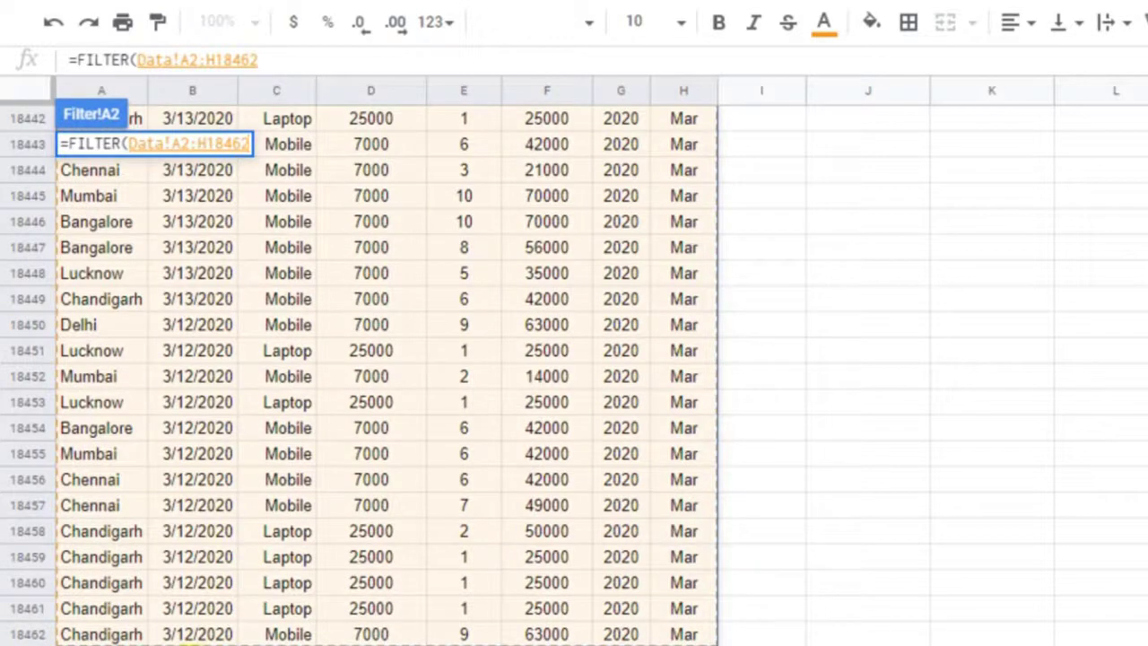
text(,)
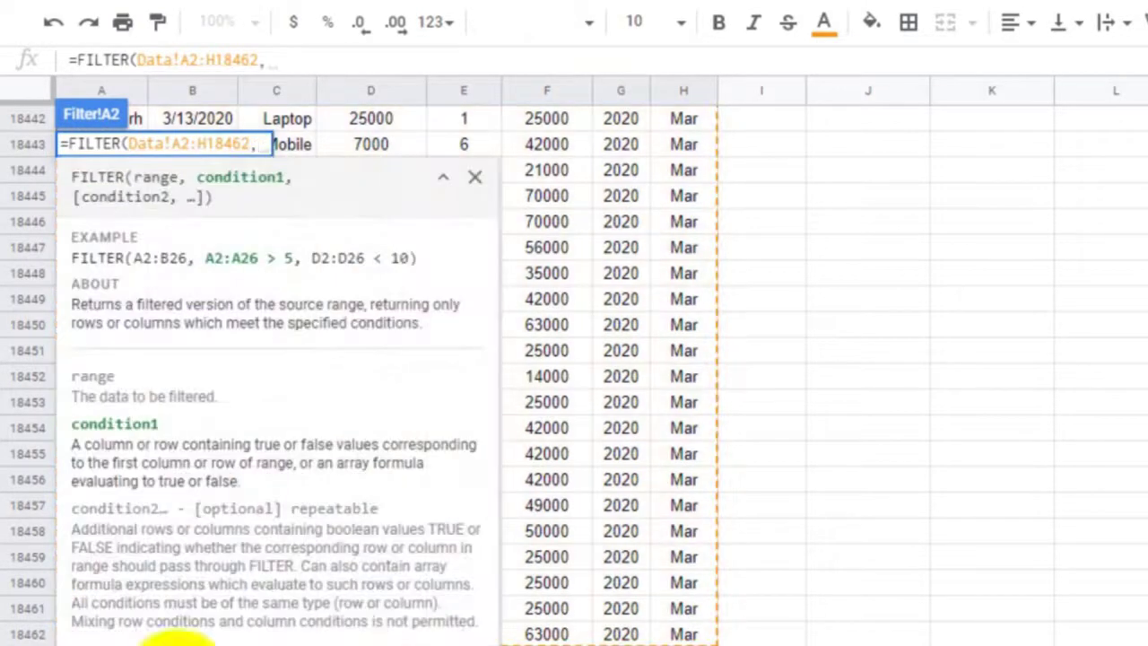
Step: Add the Sales Cost condition Data!F2:F18462<2500 to the new FILTER formula and enter it
key(Right)
key(Right)
key(Right)
key(Right)
key(Right)
key(ctrl+shift+Down)
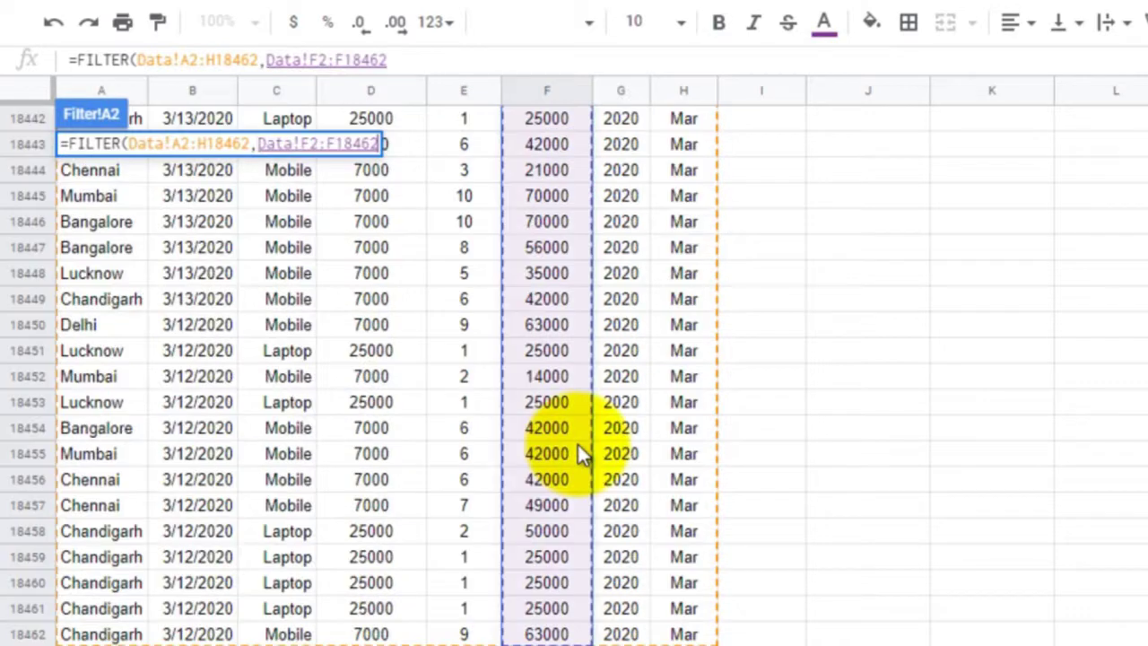
text(,)
key(BackSpace)
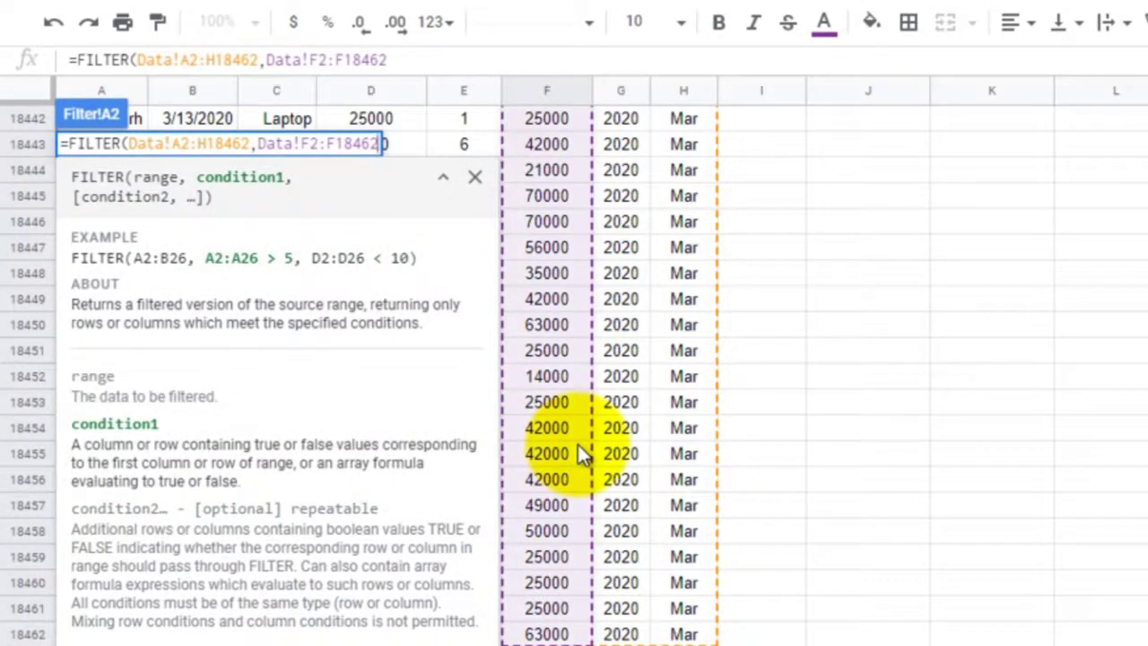
text(<)
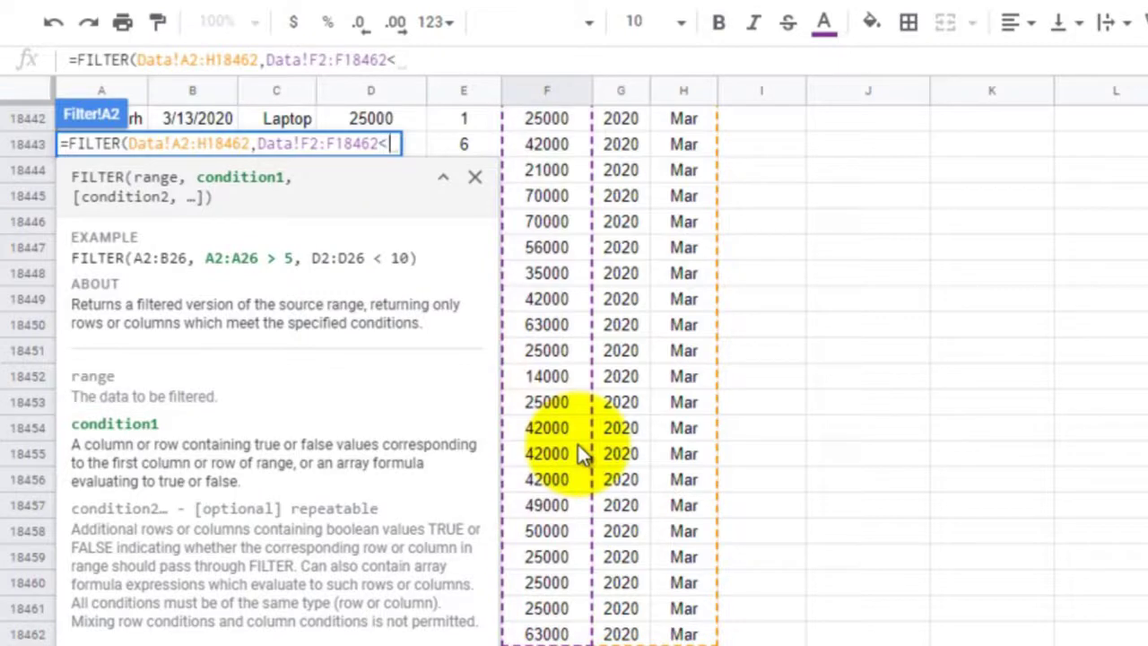
text(25)
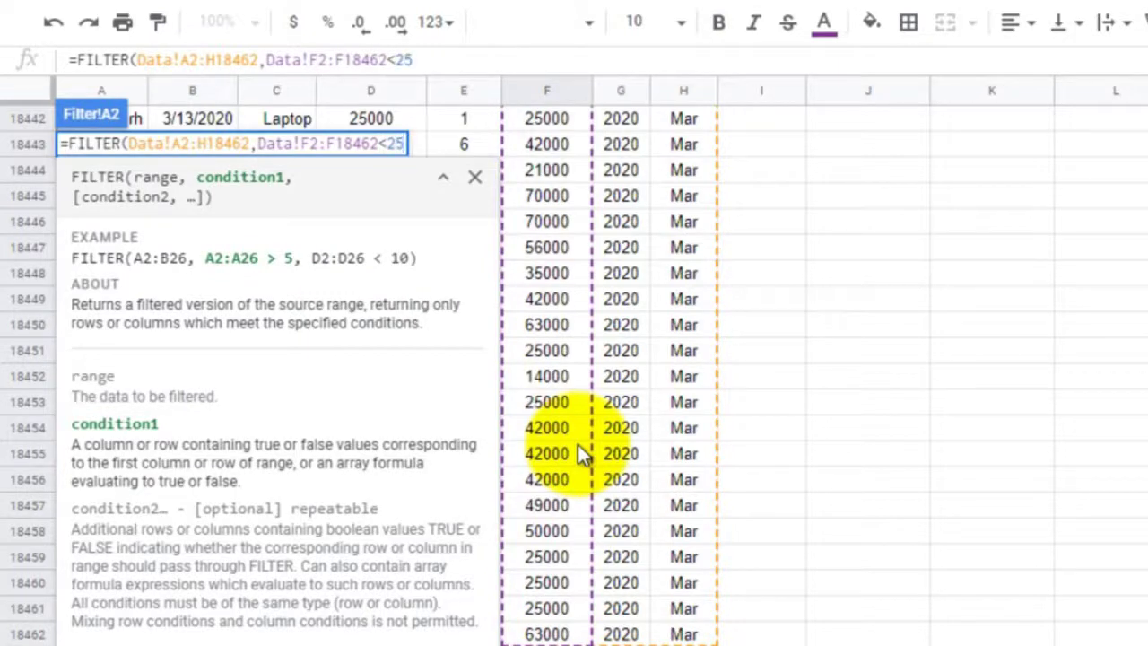
text(00))
key(Return)
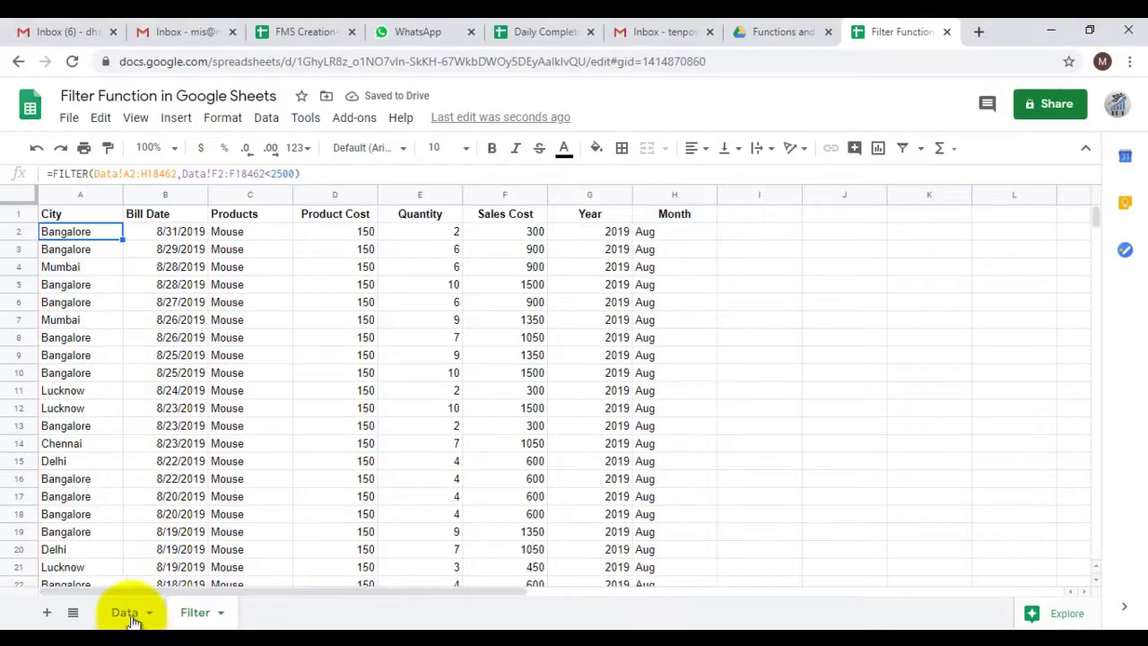
Step: Compare the Data sheet with the Filter results and review the Product Cost and Products columns down to the last row
click(125, 612)
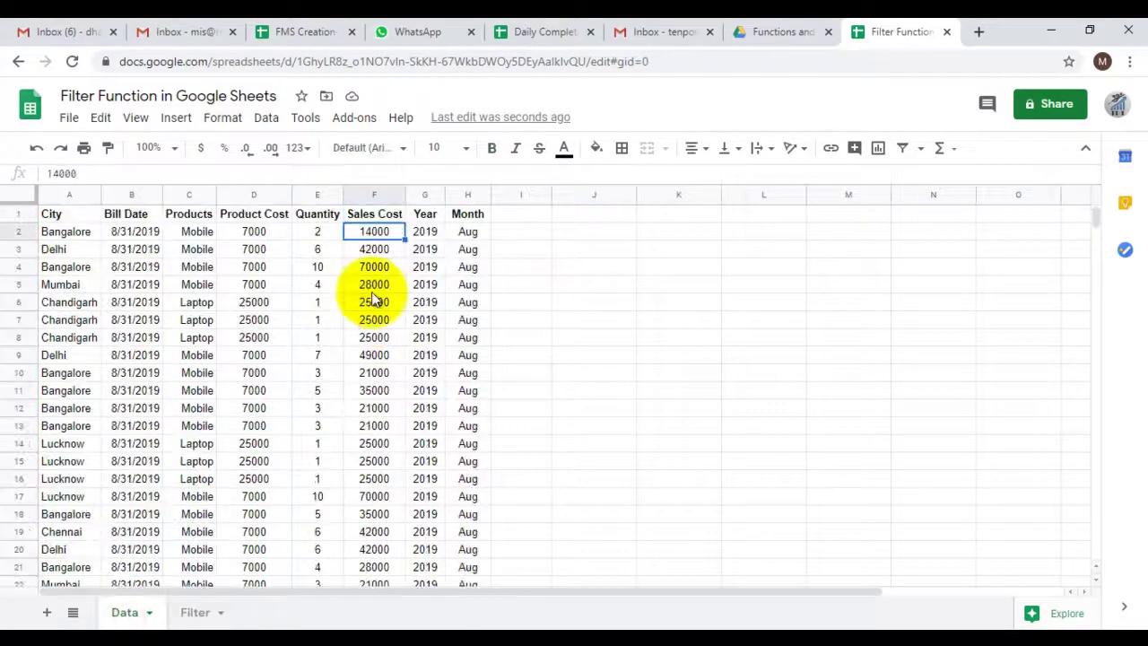
click(184, 615)
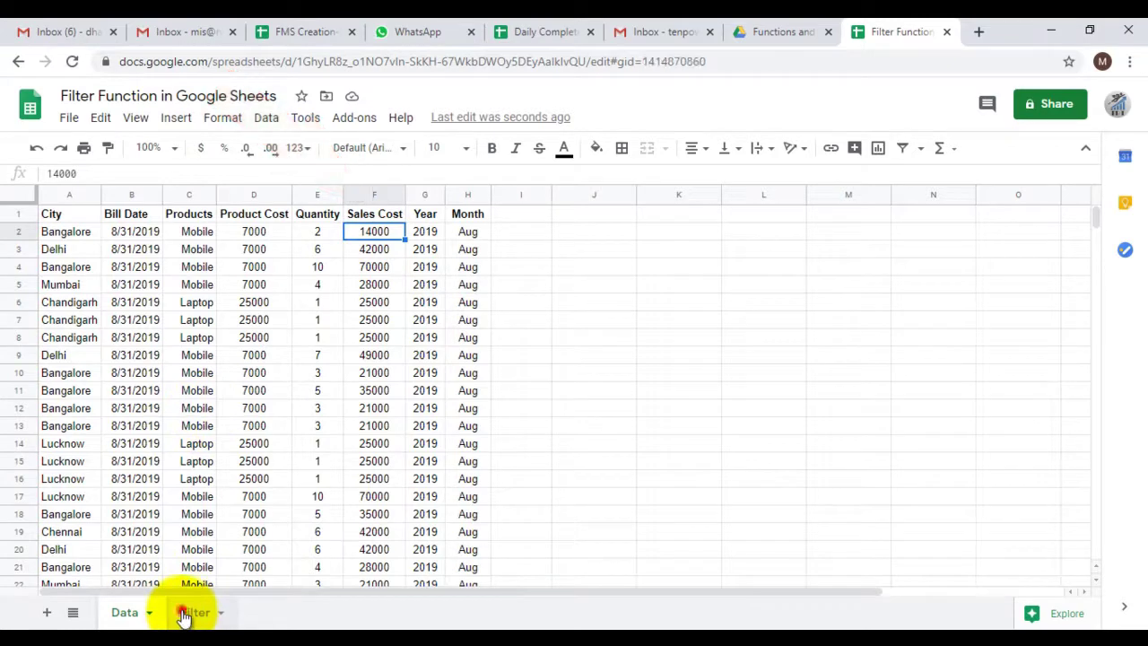
click(364, 252)
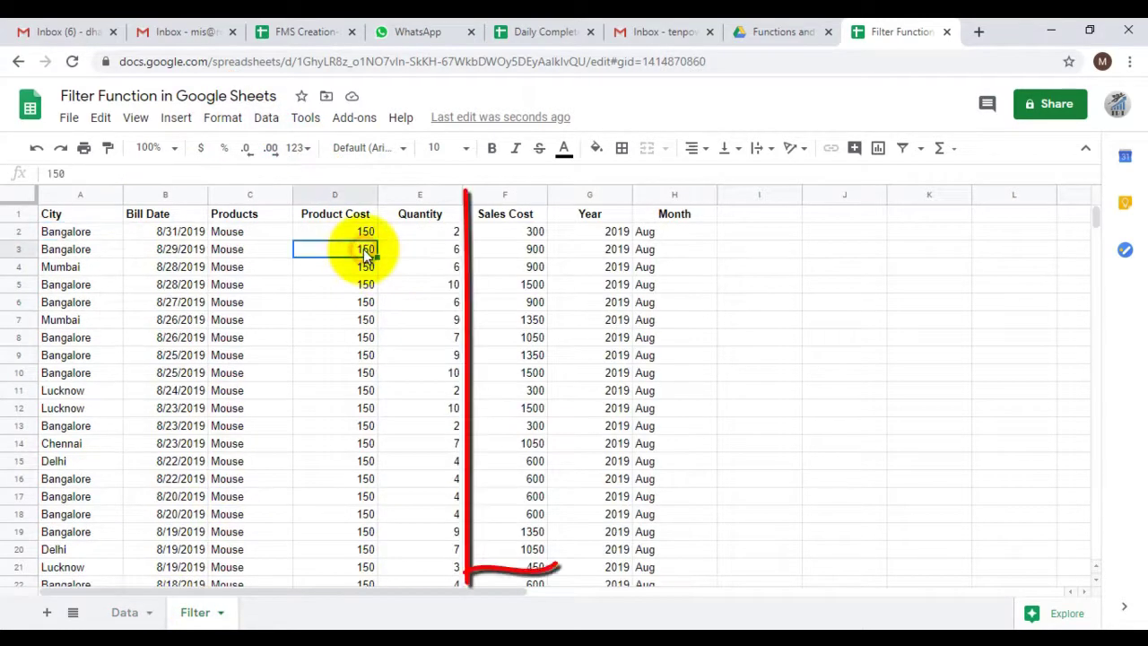
key(Up)
key(Left)
key(Left)
key(Left)
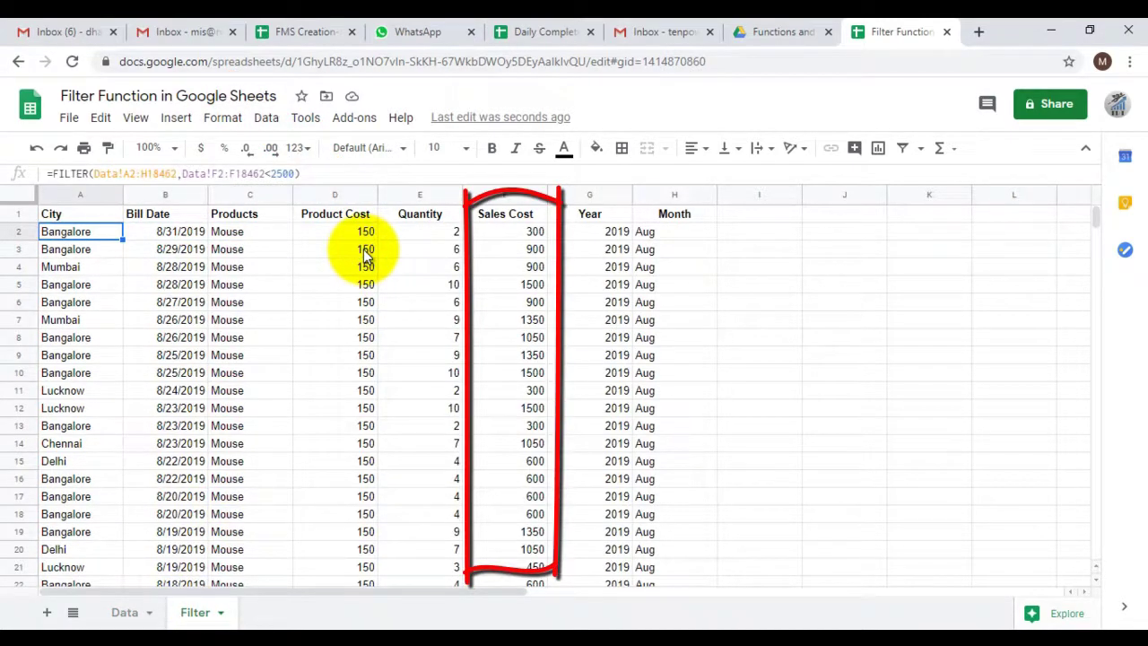
key(Right)
key(Right)
key(Right)
key(ctrl+shift+Down)
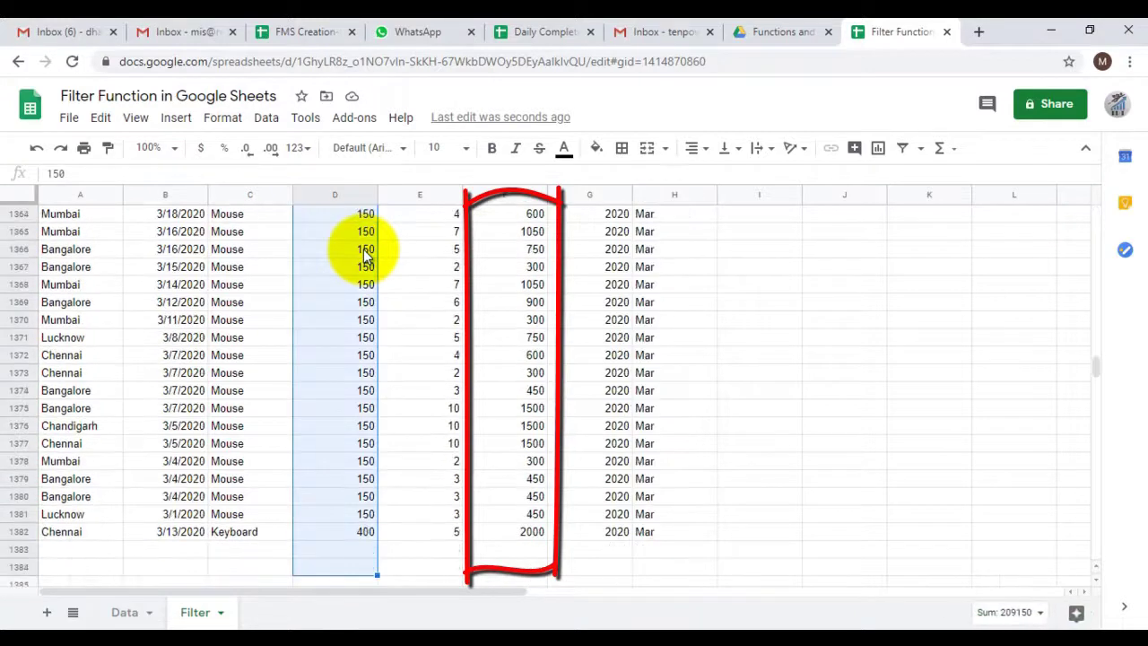
key(shift+Up)
key(shift+Up)
key(ctrl+Up)
key(Down)
key(Left)
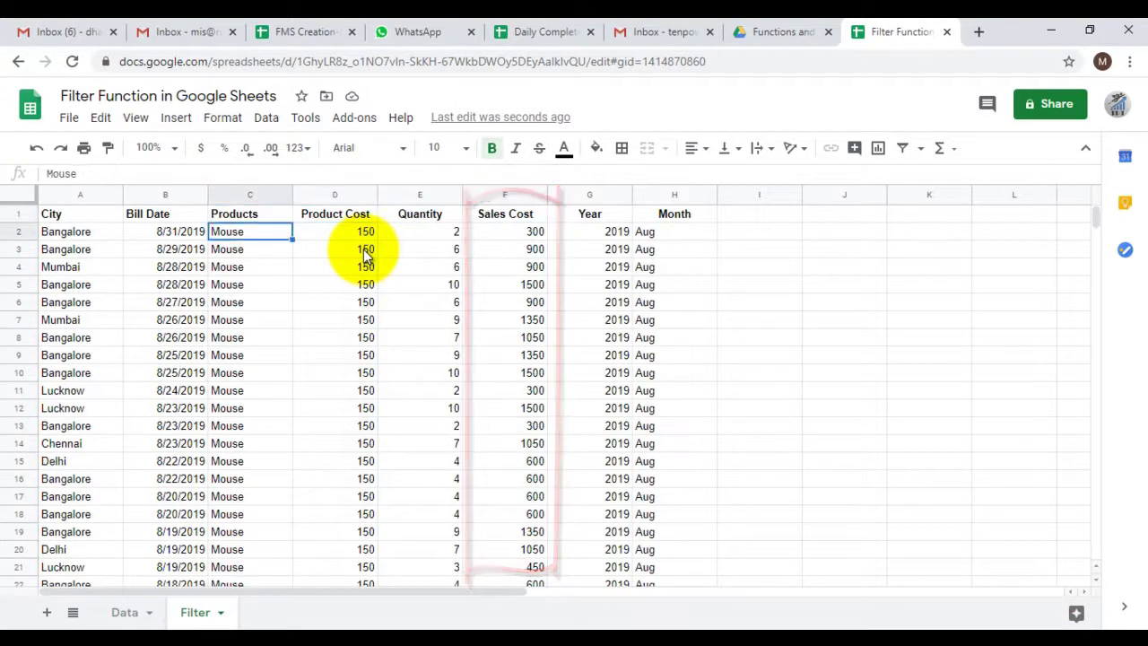
key(ctrl+shift+Down)
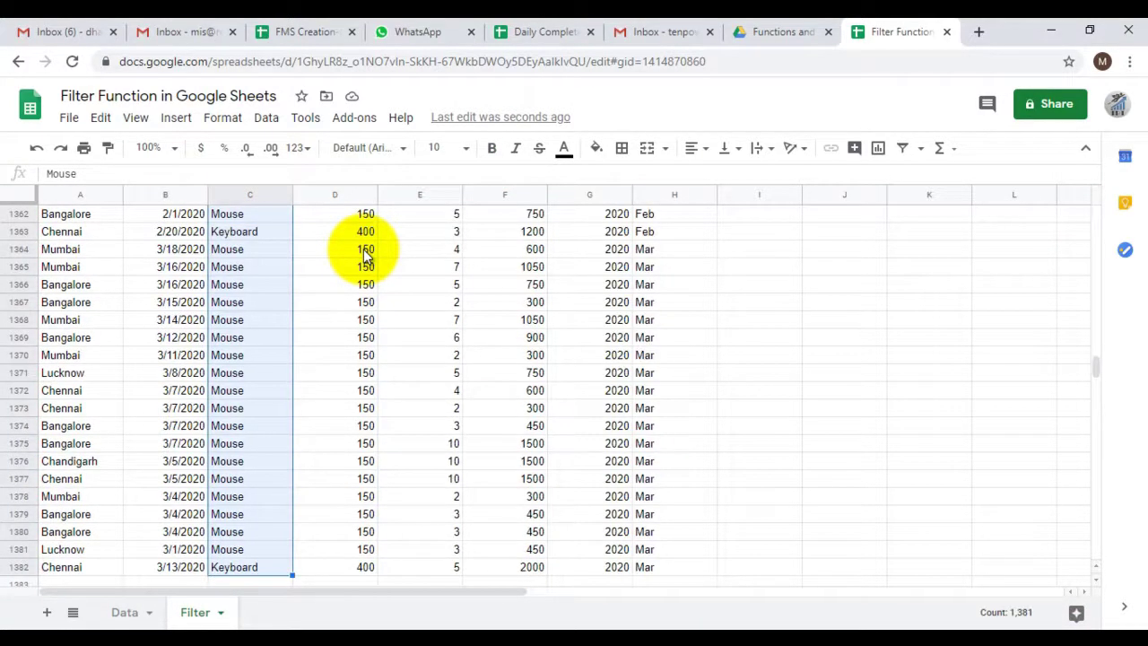
key(ctrl+Up)
key(Down)
Step: Delete the Sales Cost FILTER formula from A2 and undo back to the five-condition formula
key(Delete)
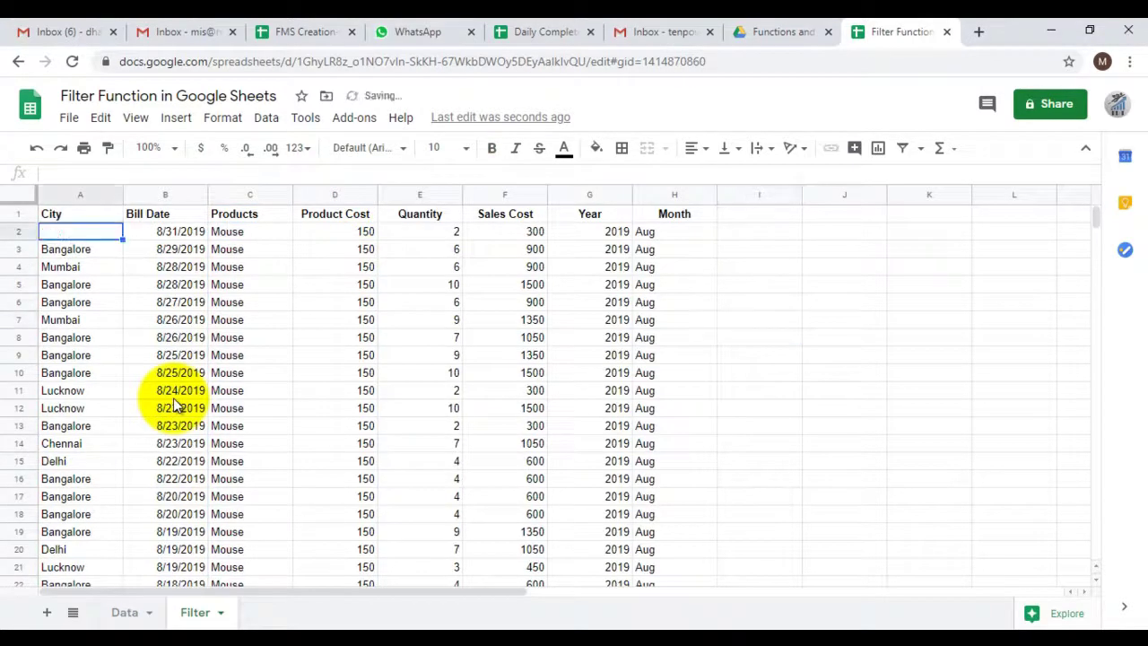
key(ctrl+z)
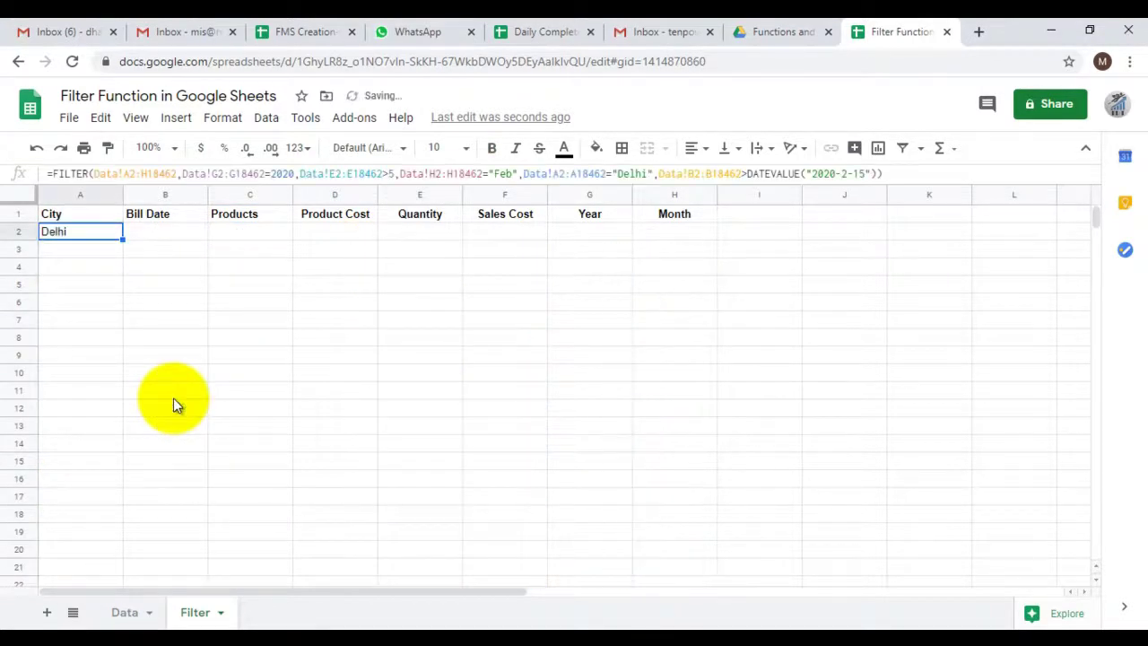